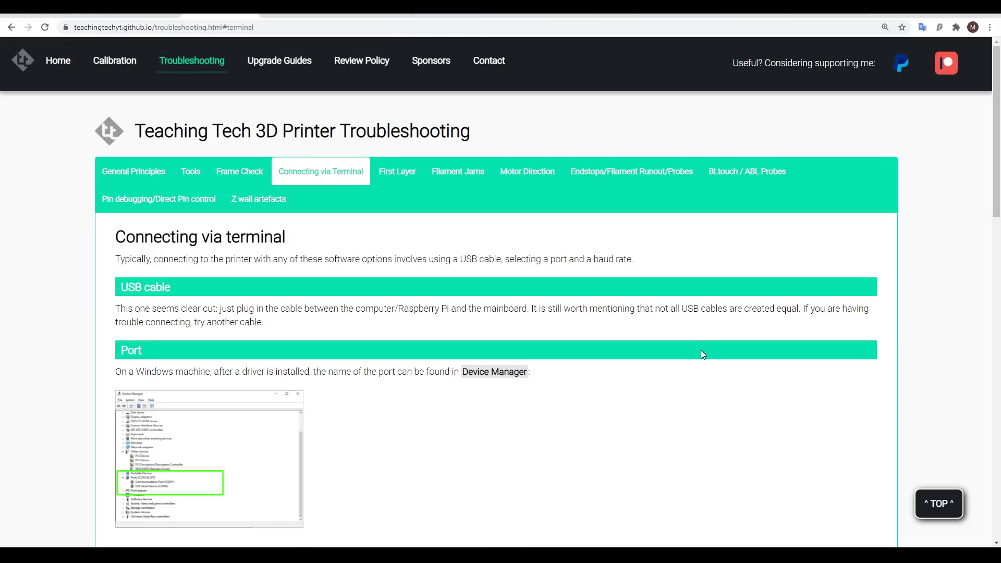
# Switch to OctoPrint and send M503 from the terminal to report the printer's settings
pyautogui.scroll(-5, 701, 351)
pyautogui.scroll(-10, 699, 357)
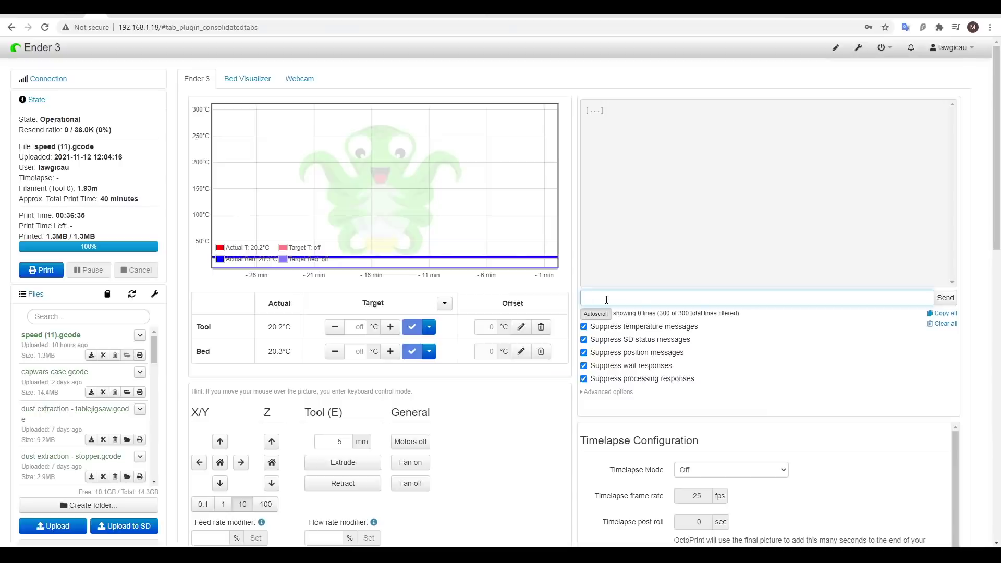
pyautogui.write('M503')
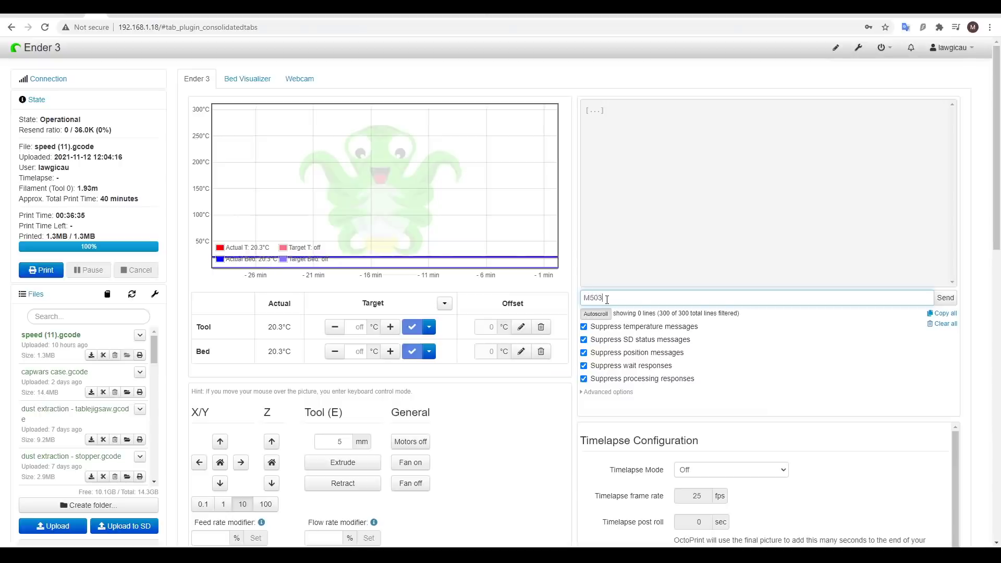
pyautogui.press('Return')
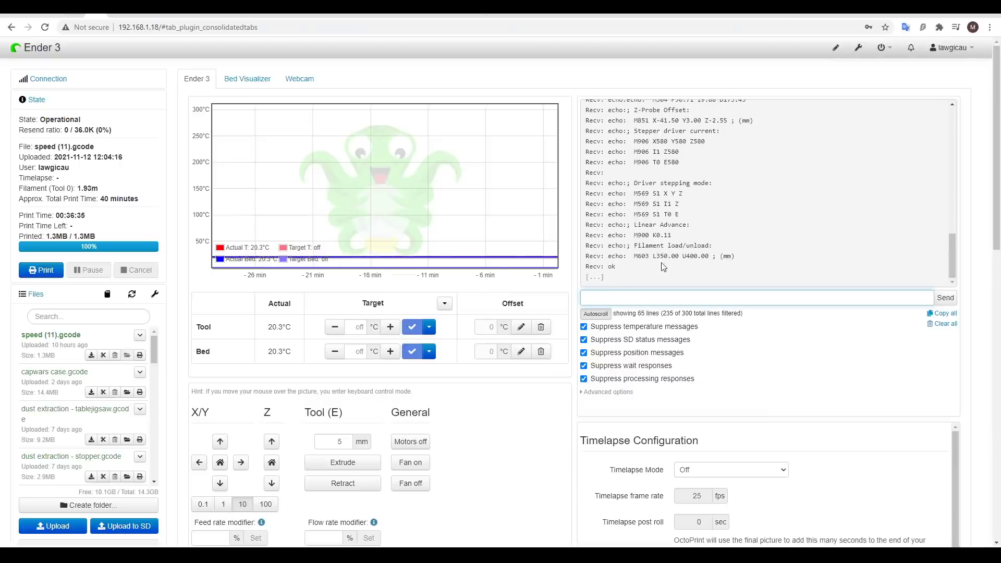
# Copy the M503 report from the terminal into a blank Notepad++ document and look through its settings
pyautogui.moveTo(617, 267); pyautogui.dragTo(584, 127)
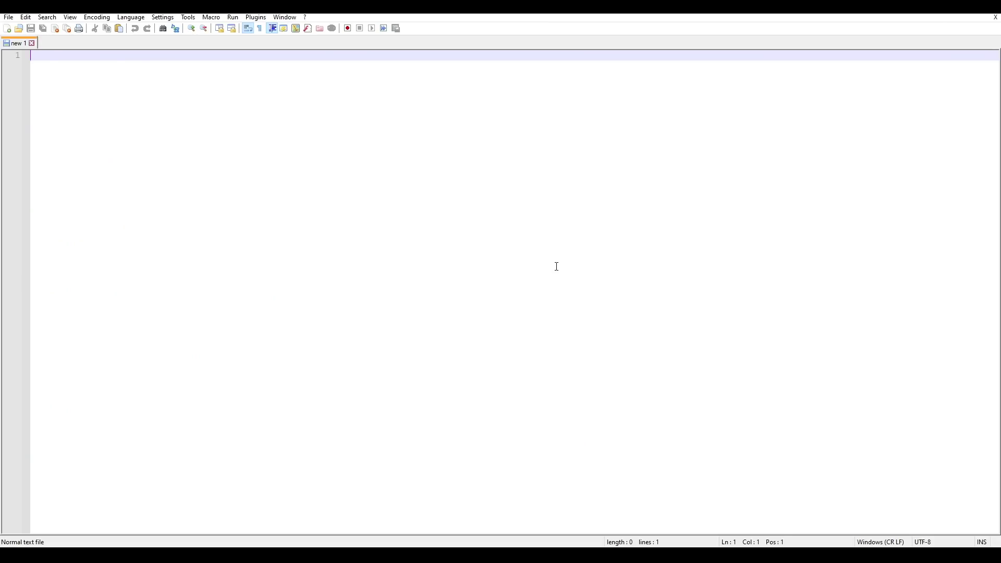
pyautogui.hotkey('ctrl', 'v')
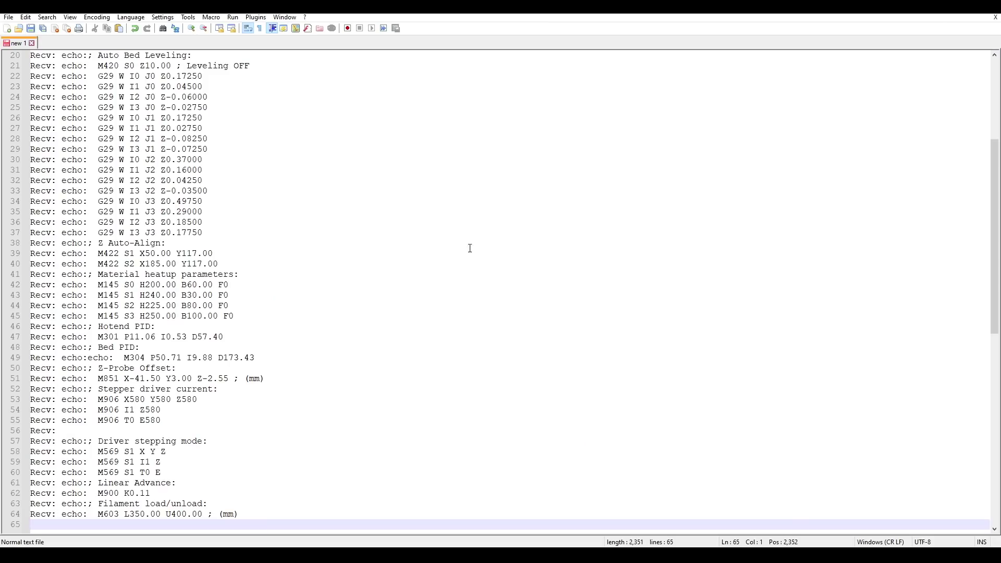
pyautogui.scroll(-8, 425, 214)
pyautogui.scroll(13, 423, 221)
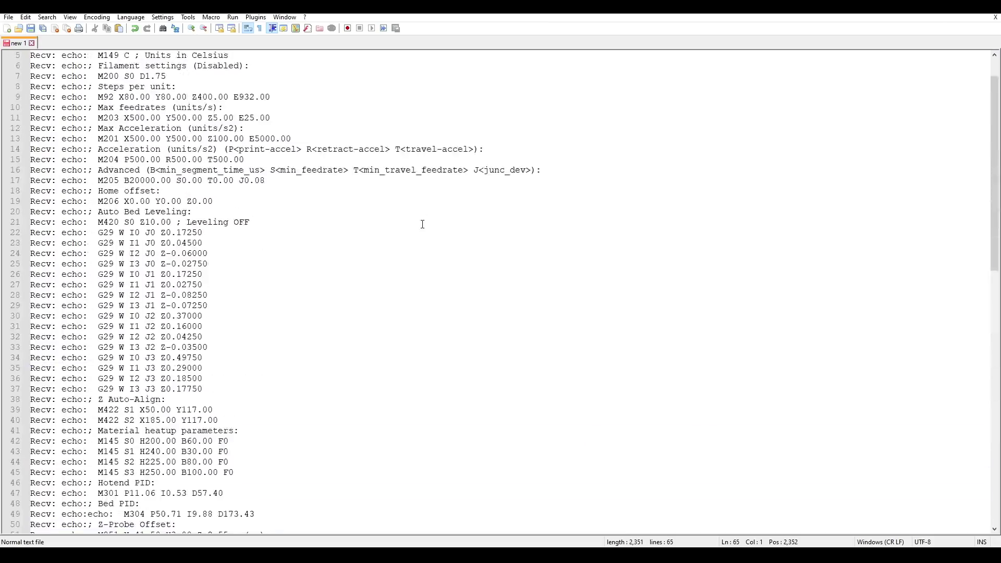
pyautogui.scroll(2, 423, 224)
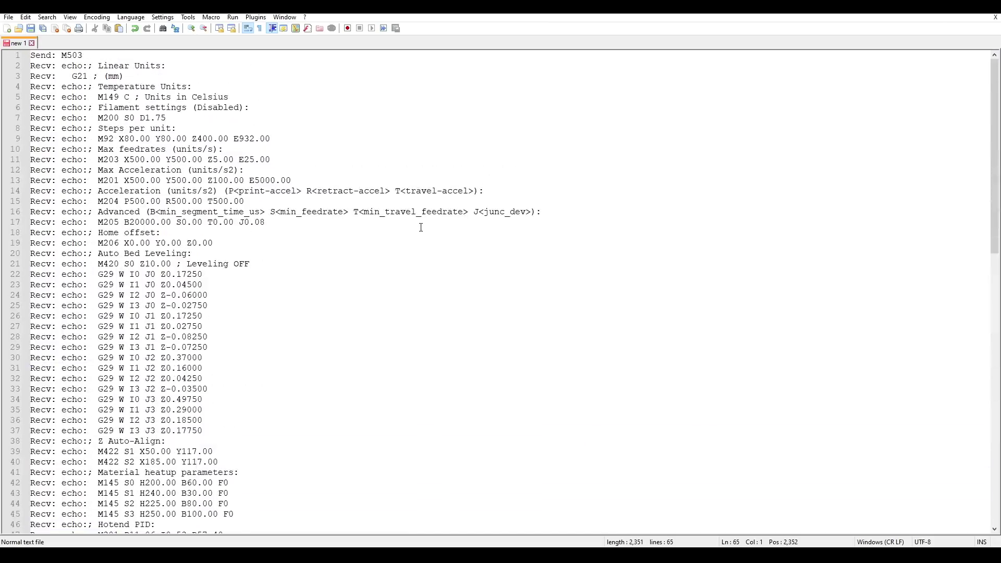
pyautogui.scroll(-8, 421, 227)
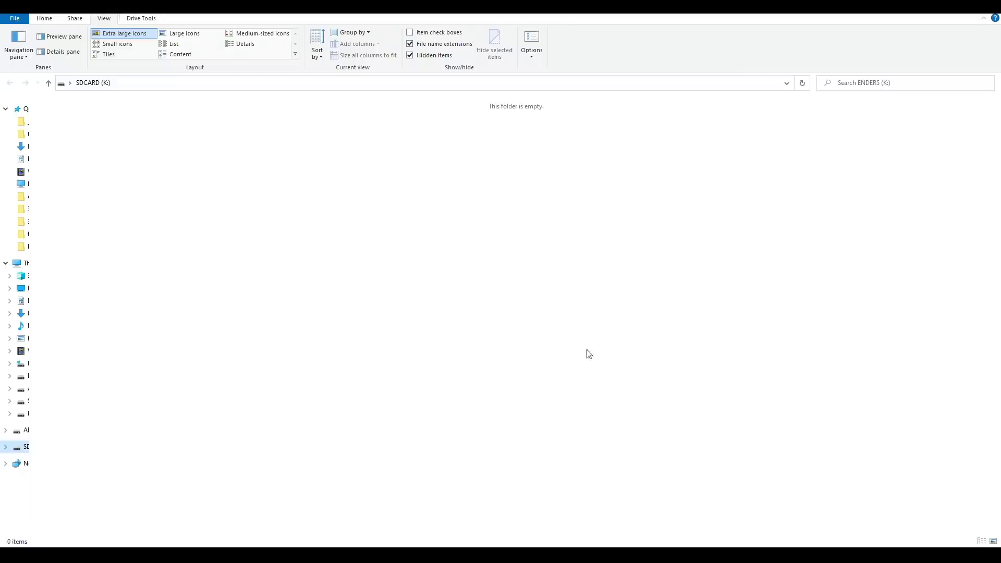
# Create a text document in the root of the SD card and name it auto0.g, accepting the extension change
pyautogui.rightClick(298, 206)
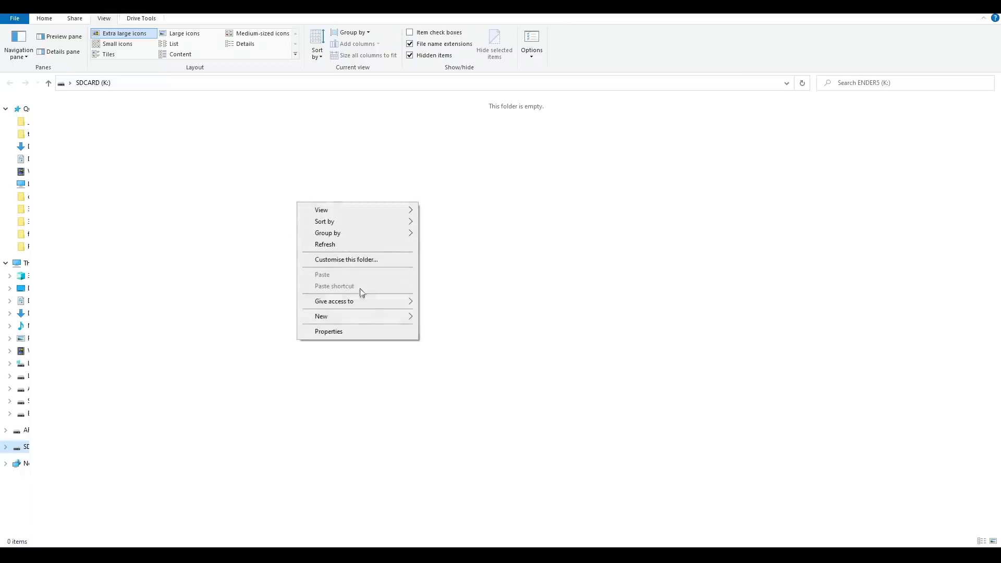
pyautogui.moveTo(373, 315)
pyautogui.click(440, 380)
pyautogui.write('auto0.g.txt')
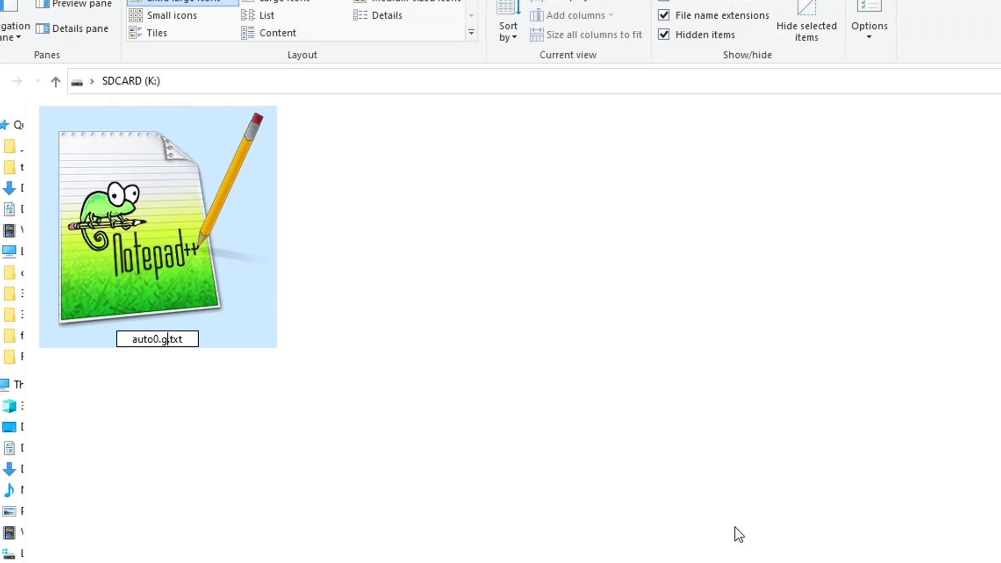
pyautogui.press('Delete')
pyautogui.press('Delete')
pyautogui.press('Delete')
pyautogui.press('Delete')
pyautogui.write('.g')
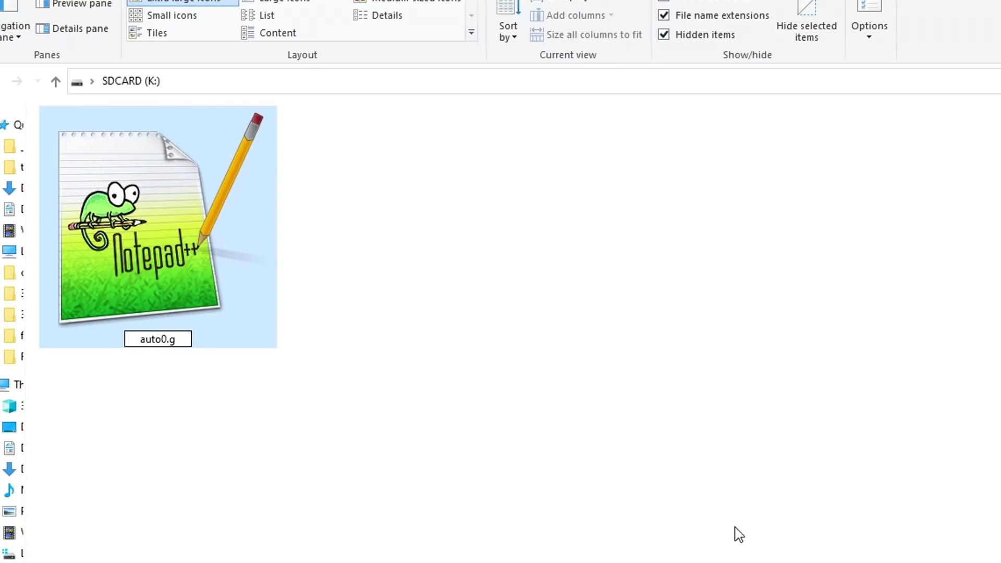
pyautogui.press('Return')
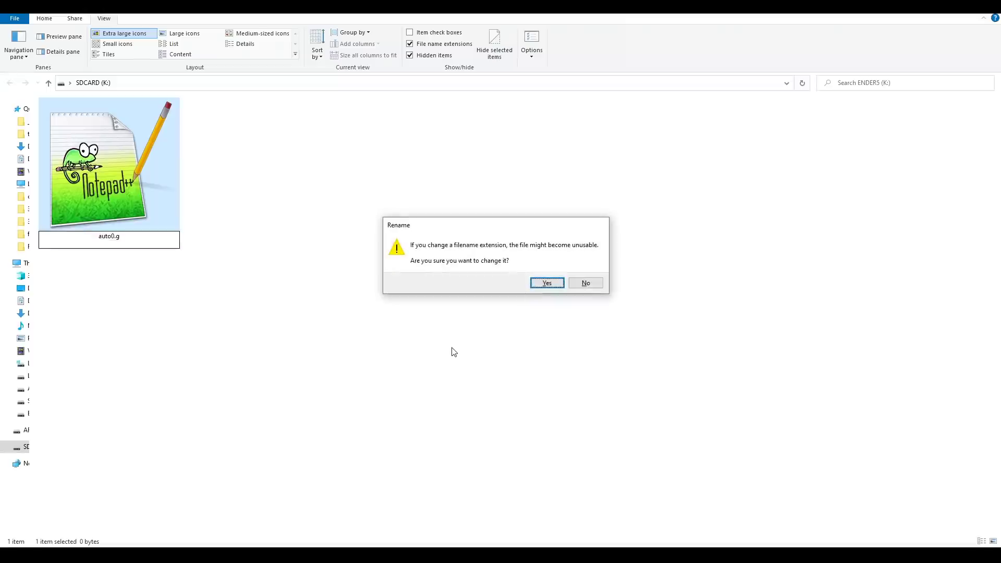
pyautogui.click(555, 285)
# Open auto0.g in Notepad++, enter the line "M117 Autostart works!" followed by an empty line, and save the file
pyautogui.rightClick(137, 159)
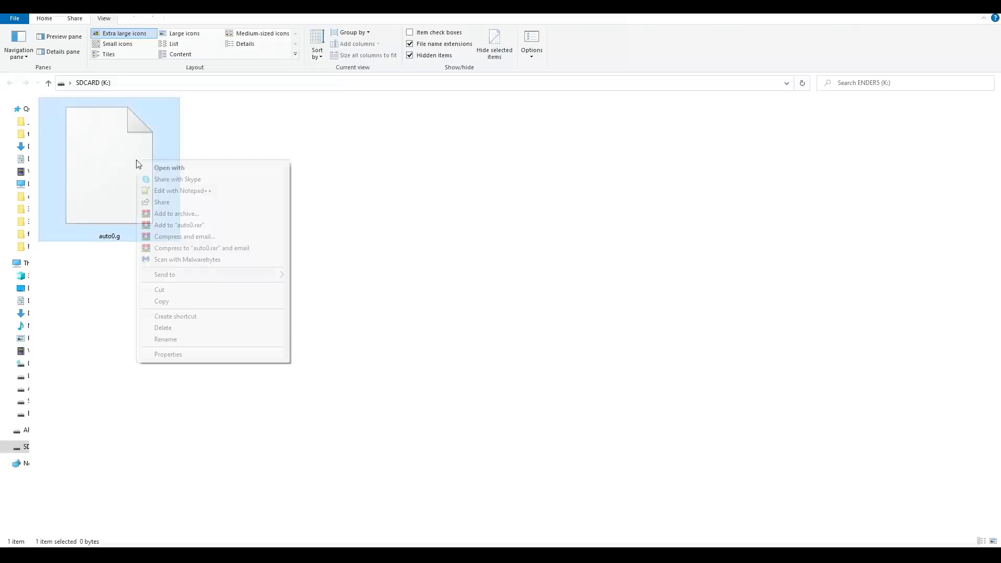
pyautogui.click(194, 192)
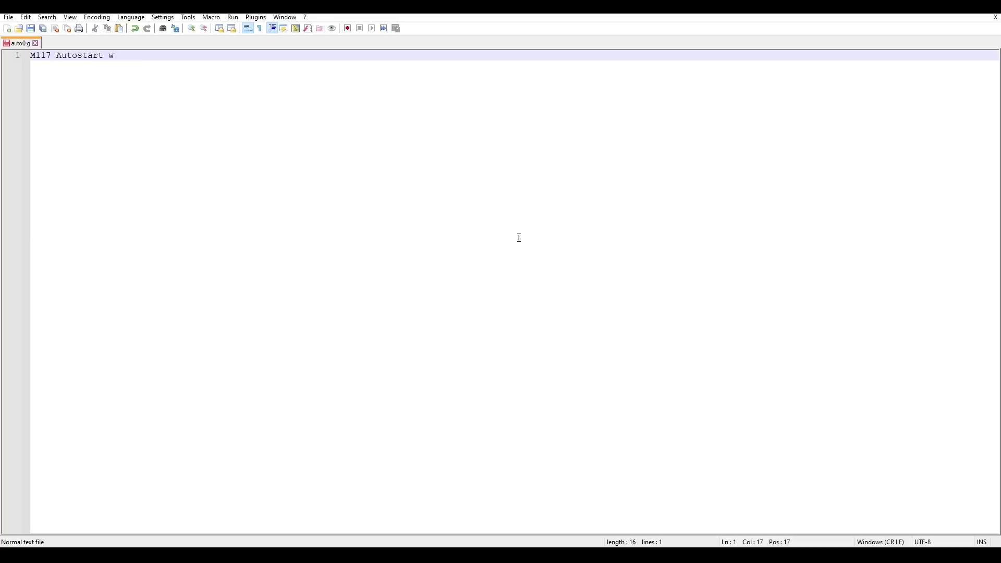
pyautogui.write('orks!')
pyautogui.press('Return')
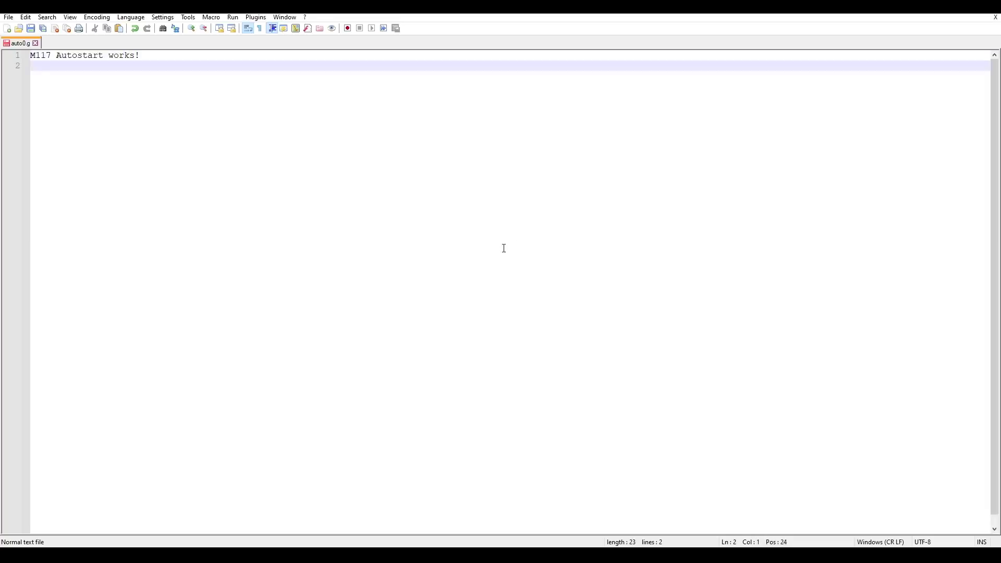
pyautogui.hotkey('ctrl', 's')
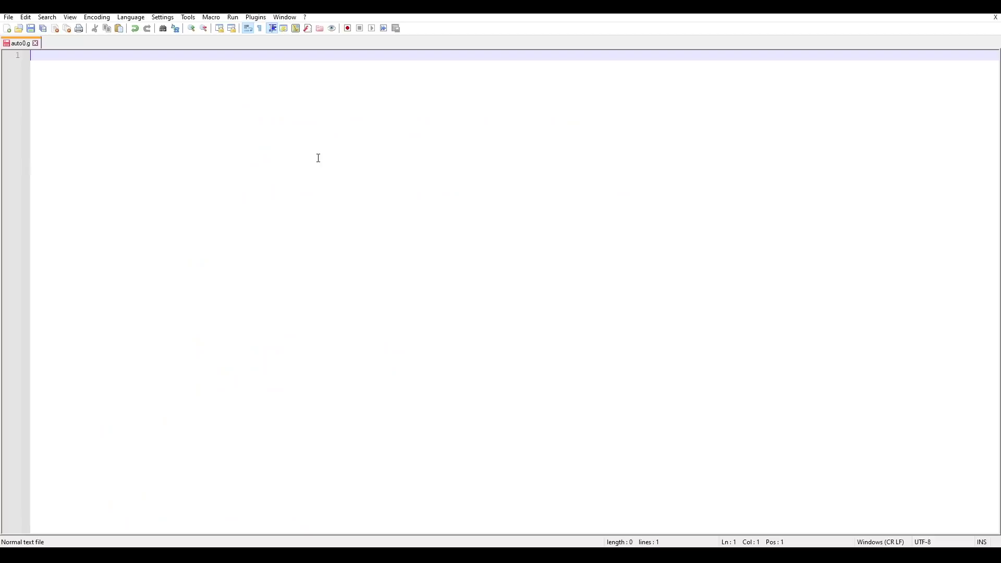
# Enter commented lines M900 K0.11, M851 X-41.5 Y3 Z-2.55, M92 E932.00 and M301 P11.06 I0.53 D57.40 in the emptied auto0.g
pyautogui.write('M900 K0.11 ; lin advance M851 X-41.5 Y3 Z-2.55 ; probe offsets M92 E932.00 ; esteps M301 P11.06 I0.53 D57.40 ; PID hot end M906 T0 E580 ; e stepper current M206 X0 Y0')
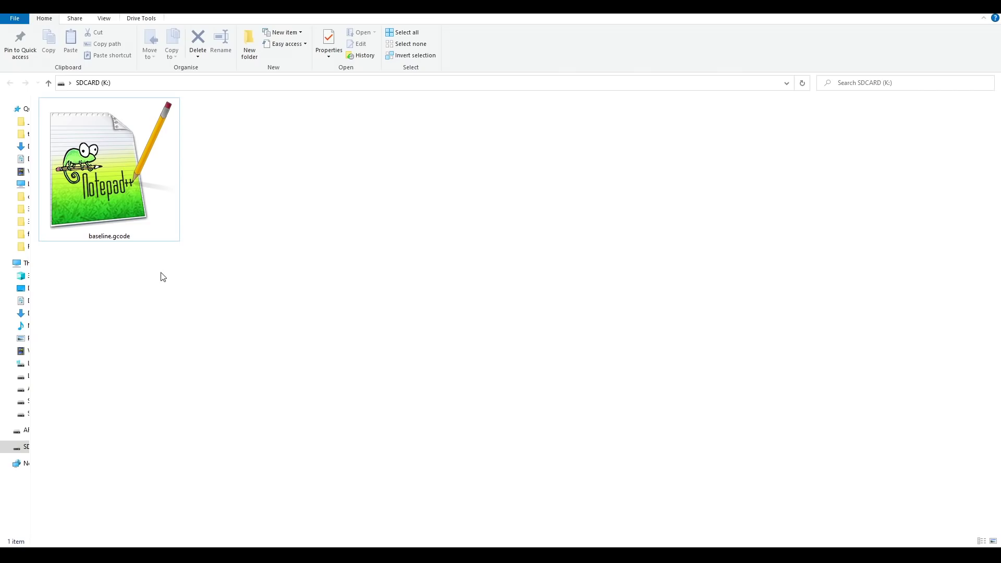
pyautogui.click(125, 240)
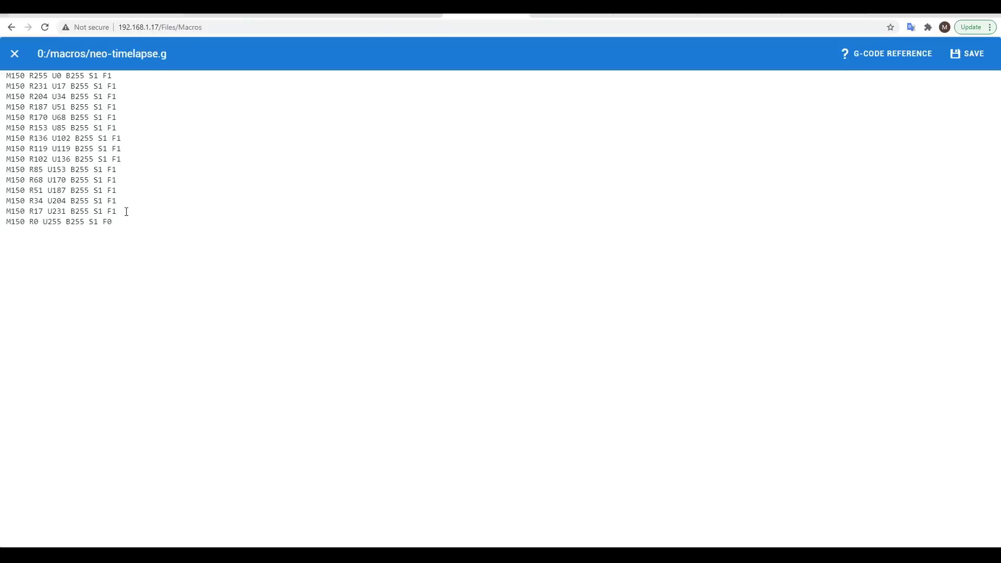
# Close the neo-timelapse.g macro in the Duet web interface and run it from the macro list
pyautogui.press('Escape')
pyautogui.click(257, 482)
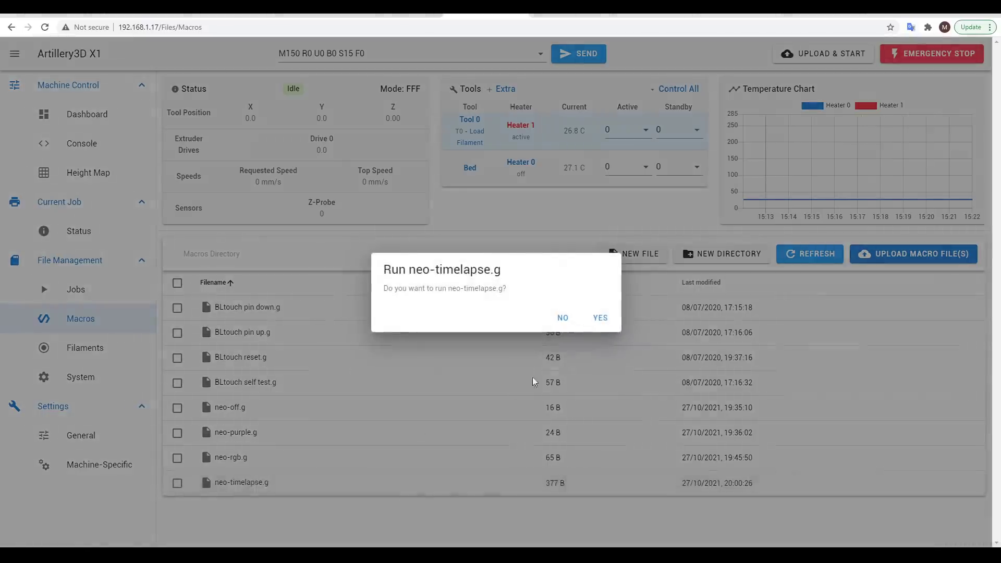
pyautogui.click(601, 320)
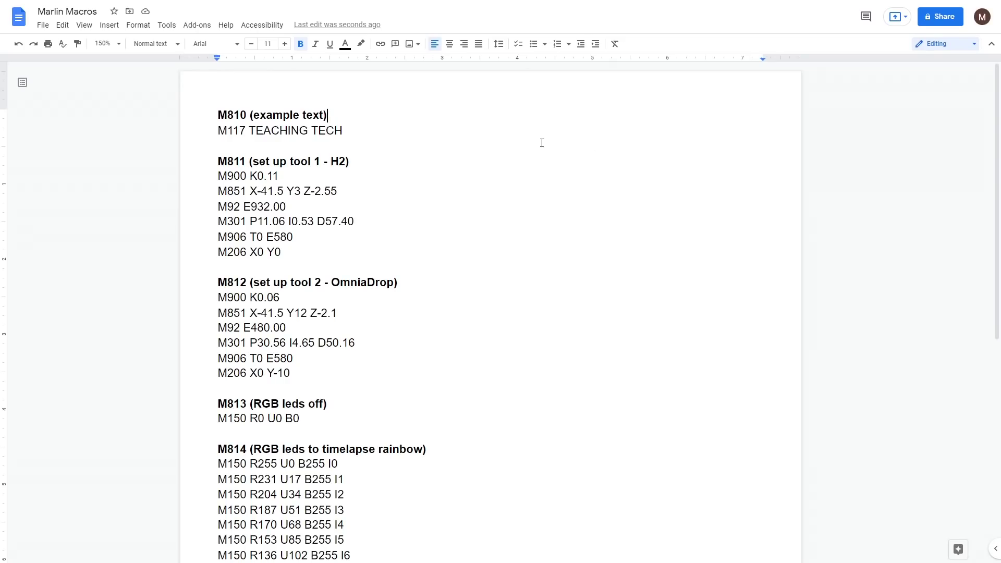
# Check the word count of all M150 lines under the M814 heading in the Marlin Macros Google document
pyautogui.scroll(-6, 496, 181)
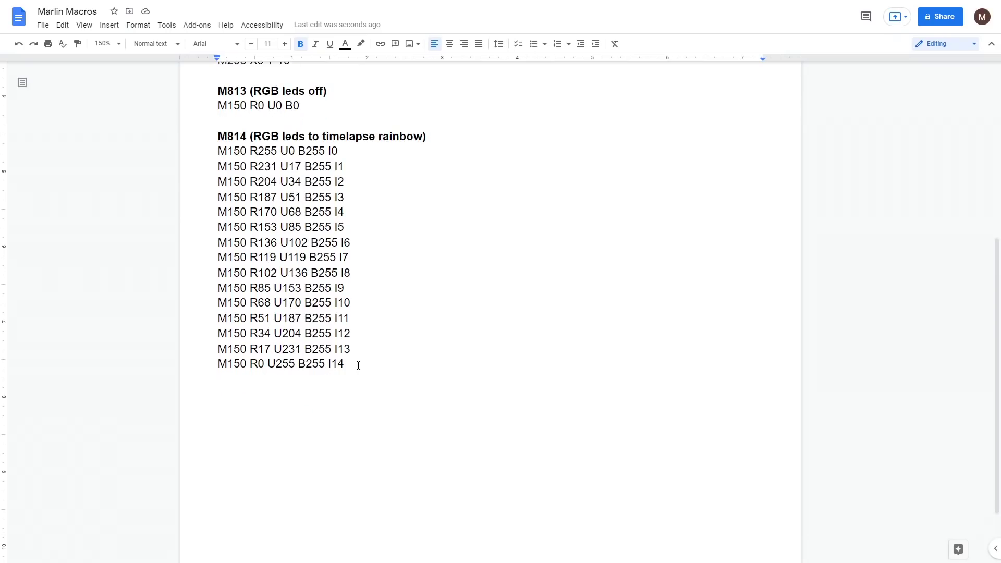
pyautogui.moveTo(359, 365); pyautogui.dragTo(219, 154)
pyautogui.click(167, 25)
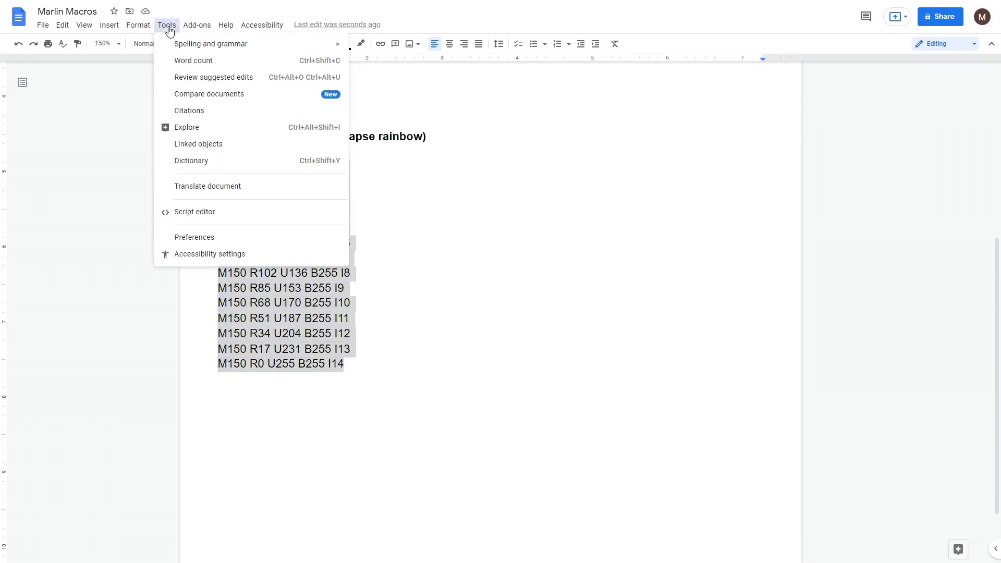
pyautogui.click(189, 61)
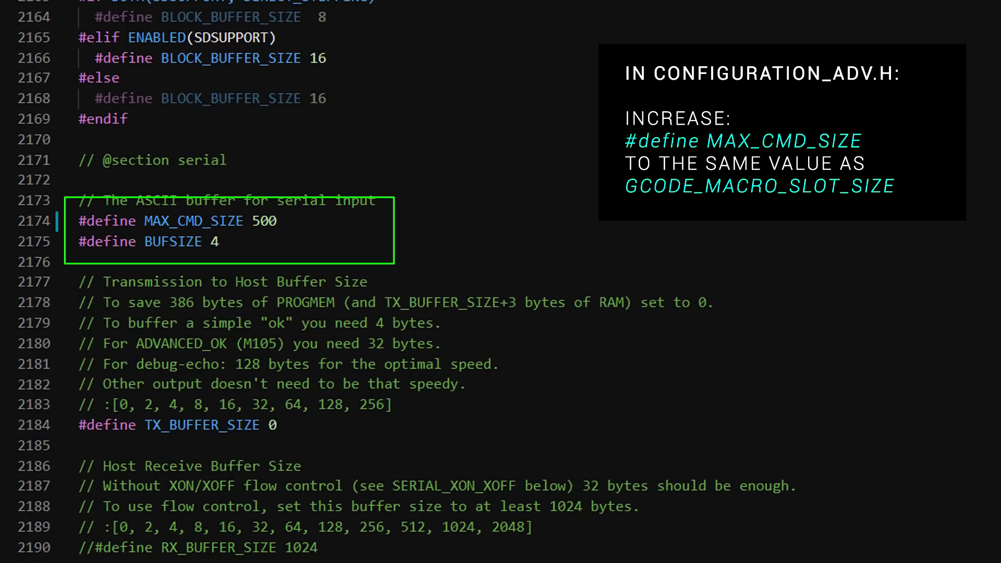
pyautogui.press('Return')
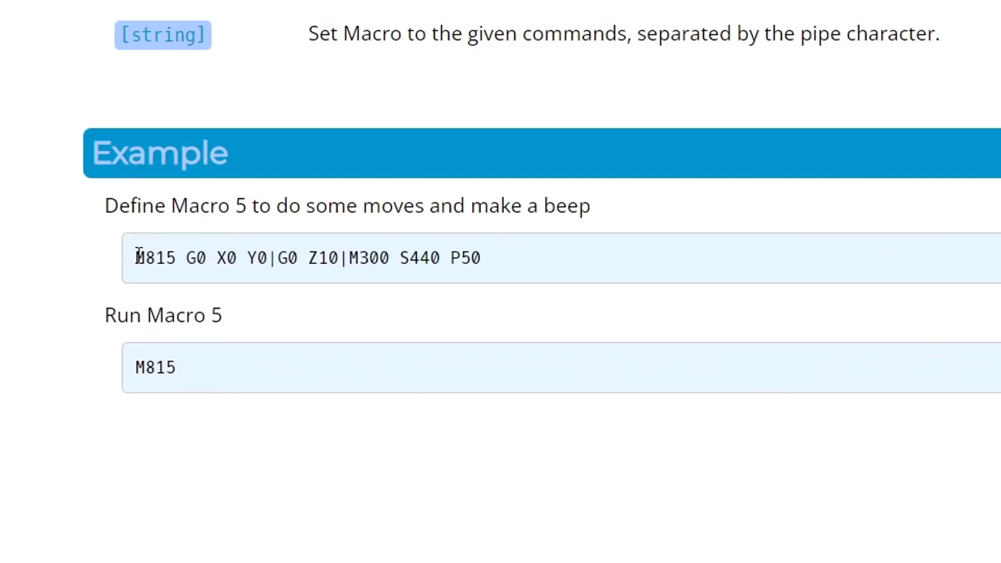
# Examine the M815 example in the Marlin documentation and copy the pipe character that separates its commands
pyautogui.moveTo(319, 270); pyautogui.dragTo(340, 269)
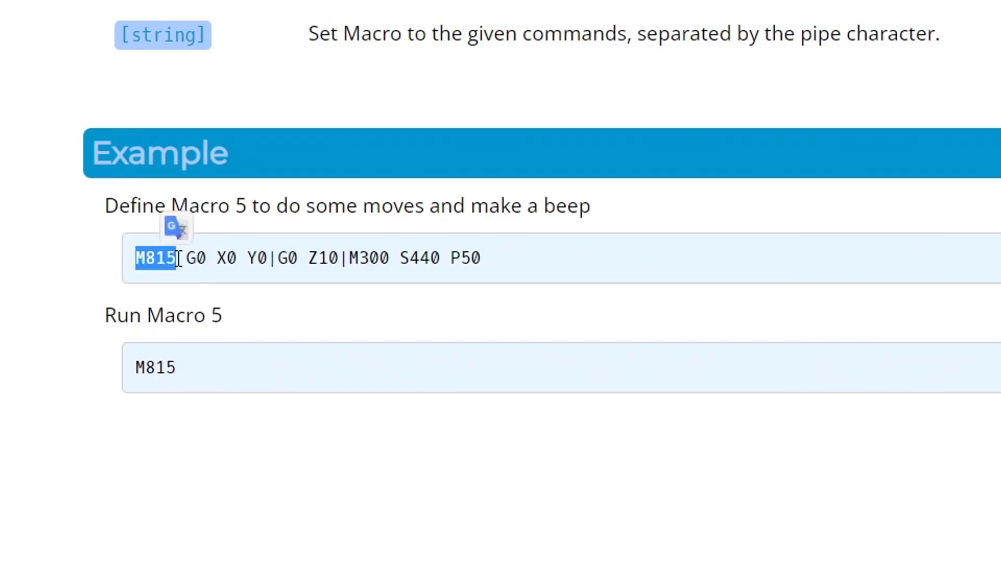
pyautogui.click(178, 259)
pyautogui.moveTo(187, 259); pyautogui.dragTo(519, 264)
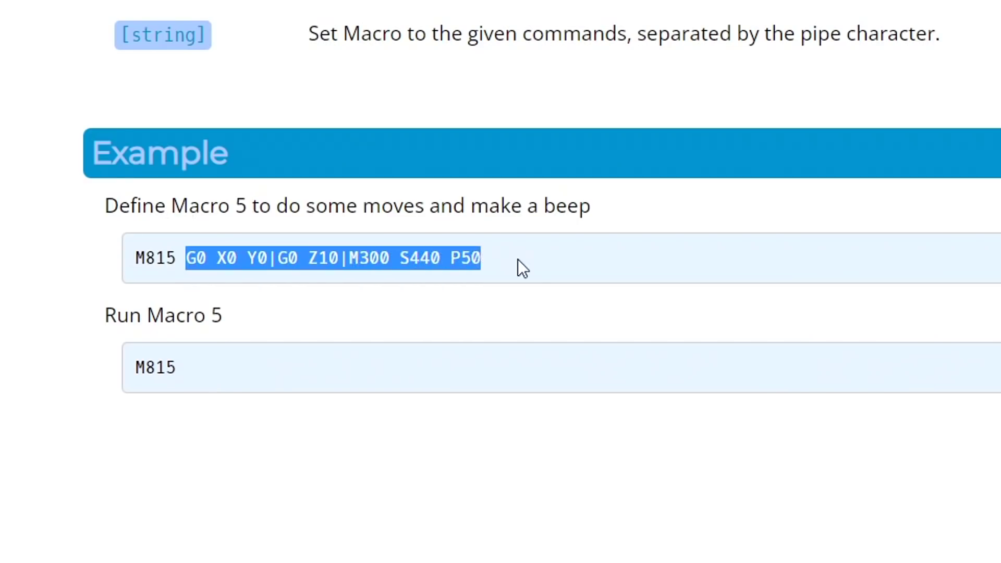
pyautogui.click(396, 261)
pyautogui.moveTo(278, 258); pyautogui.dragTo(268, 257)
pyautogui.hotkey('ctrl', 'c')
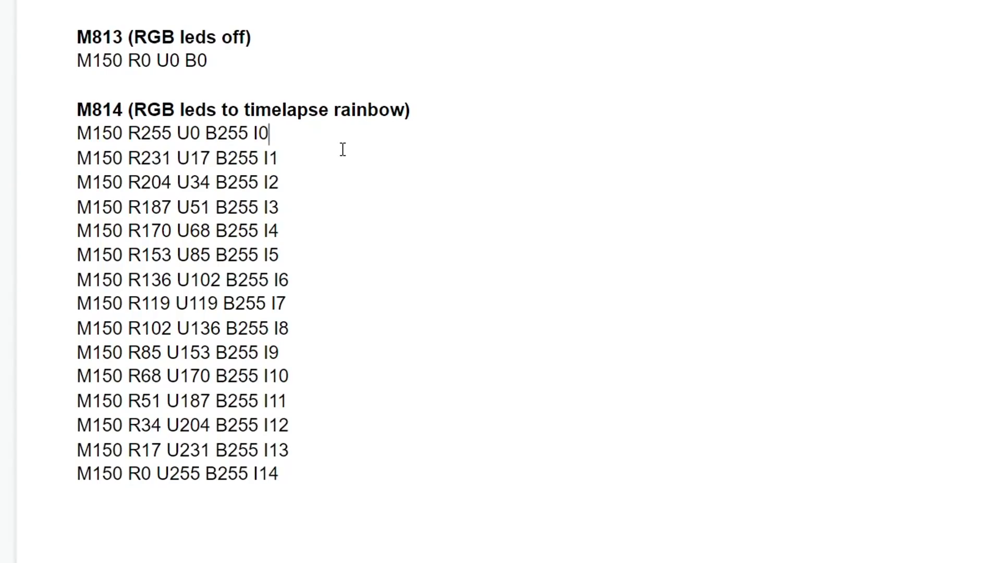
# Join the M150 lines under the M814 heading into one continuous line, inserting a pipe character between the commands
pyautogui.press('Delete')
pyautogui.hotkey('ctrl', 'v')
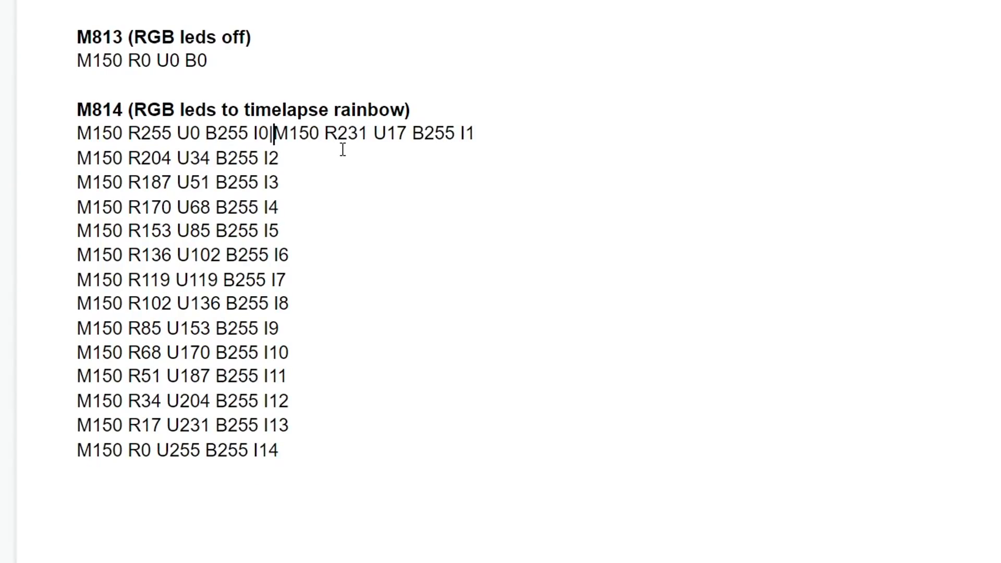
pyautogui.press('End')
pyautogui.press('Delete')
pyautogui.hotkey('ctrl', 'v')
pyautogui.press('End')
pyautogui.press('Delete')
pyautogui.hotkey('ctrl', 'v')
pyautogui.press('End')
pyautogui.press('Delete')
pyautogui.hotkey('ctrl', 'v')
pyautogui.press('End')
pyautogui.press('Delete')
pyautogui.hotkey('ctrl', 'v')
pyautogui.click(442, 156)
pyautogui.press('Delete')
pyautogui.hotkey('ctrl', 'v')
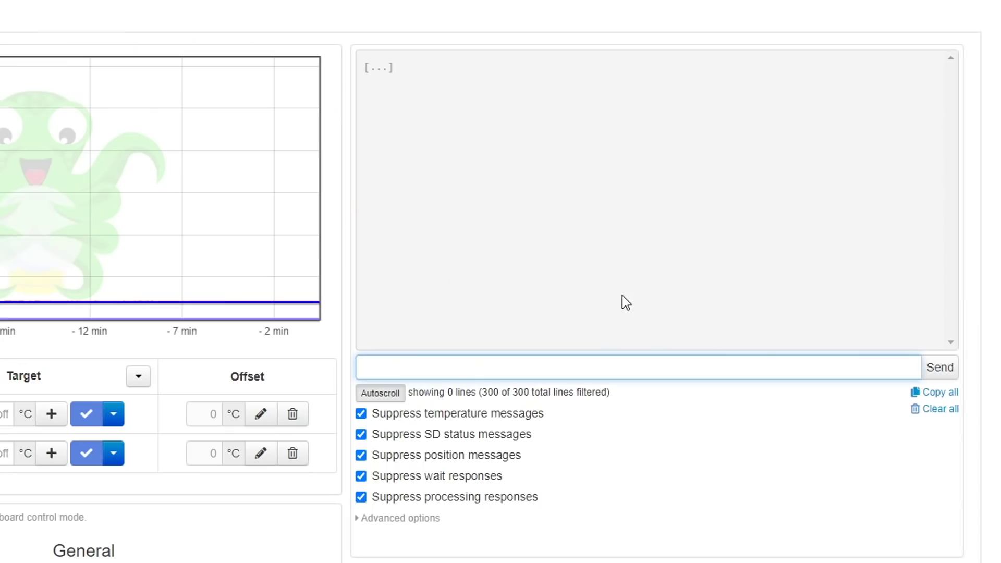
# Define macro M814 in the OctoPrint terminal with the pipe-separated M150 commands I0 to I14, and enter M814 to call it
pyautogui.write('M')
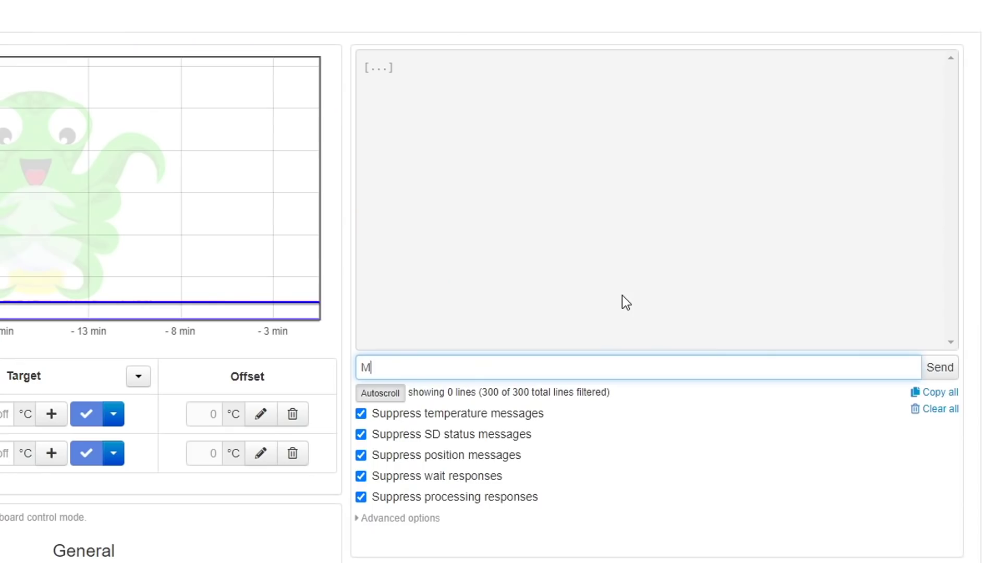
pyautogui.write('814')
pyautogui.write('M150 R255 U0 B255 I0|M150 R231 U17 B255 I1|M150 R204 U34 B255 I2|M150 R187 U51 B255 I3|M150 R170 U68 B255 I4|M150 R153 U85 B255 I5|M150 R136 U102 B255 I6|M150 R119 U119 B255 I7|M150 R102 U136 B255 I8|M150 R85 U153 B255 I9|M150 R68 U170 B255 I10|M150 R51 U187 B255 I11|M150 R34 U204 B255 I12|M150 R17 U231 B255 I13|M150 R0 U255 B255 I14')
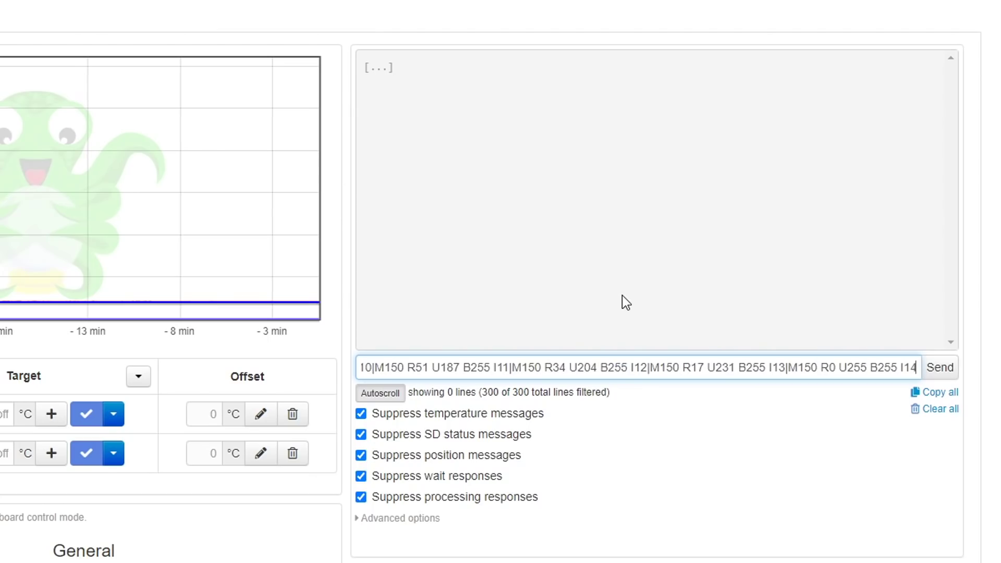
pyautogui.press('Return')
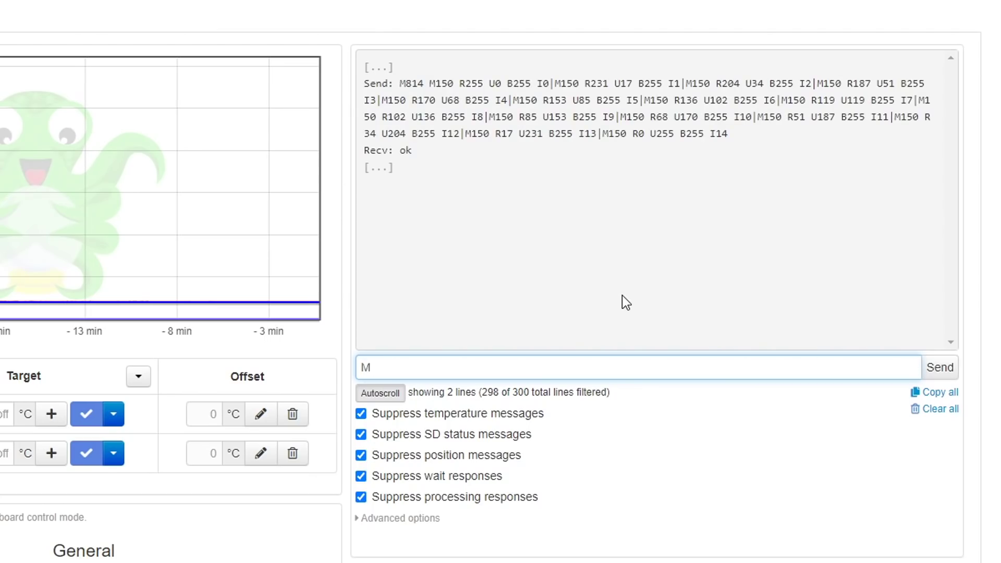
pyautogui.write('814')
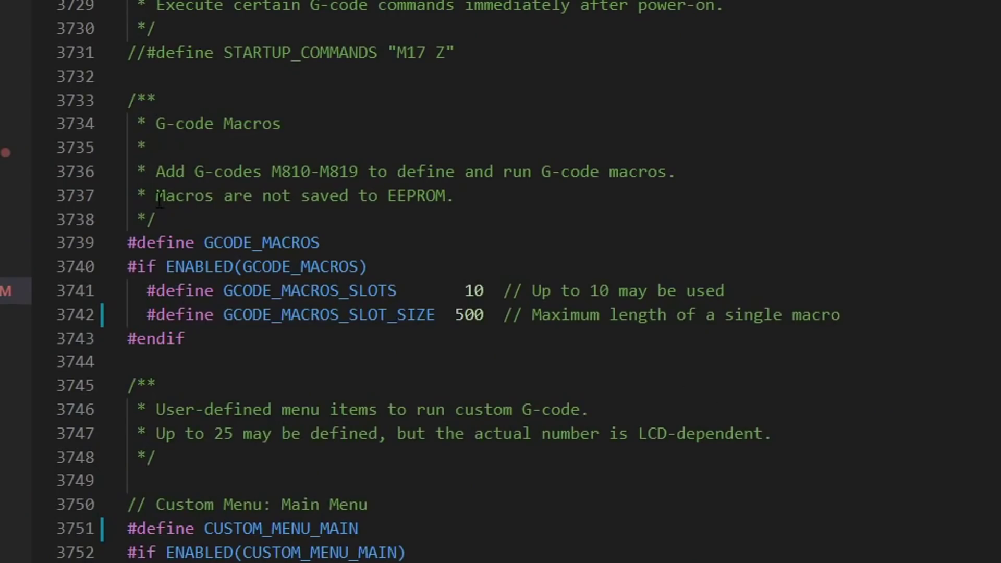
# Highlight the G-code Macros comment about saving to EEPROM in the Marlin configuration file, and clear the selection
pyautogui.moveTo(157, 198); pyautogui.dragTo(447, 197)
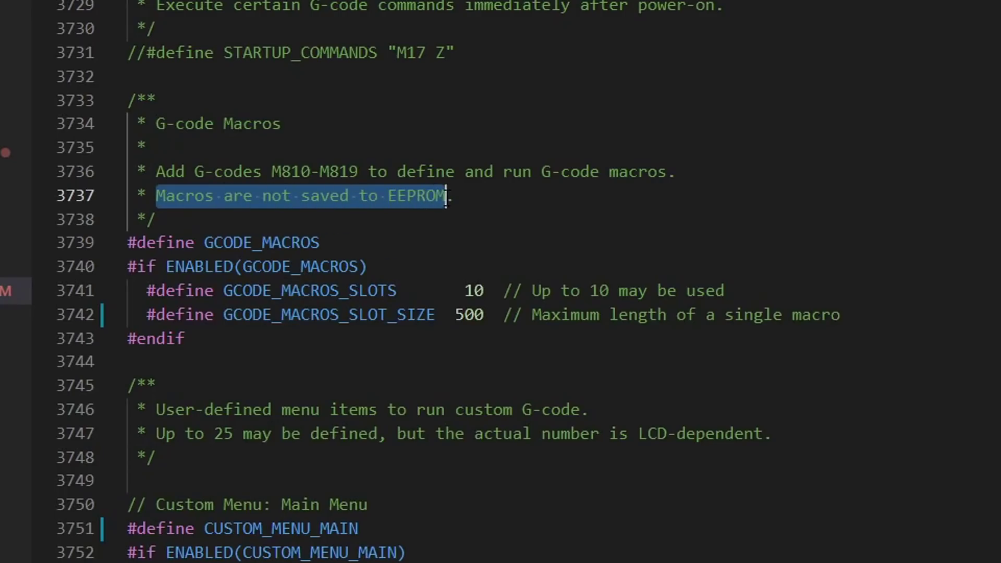
pyautogui.click(806, 201)
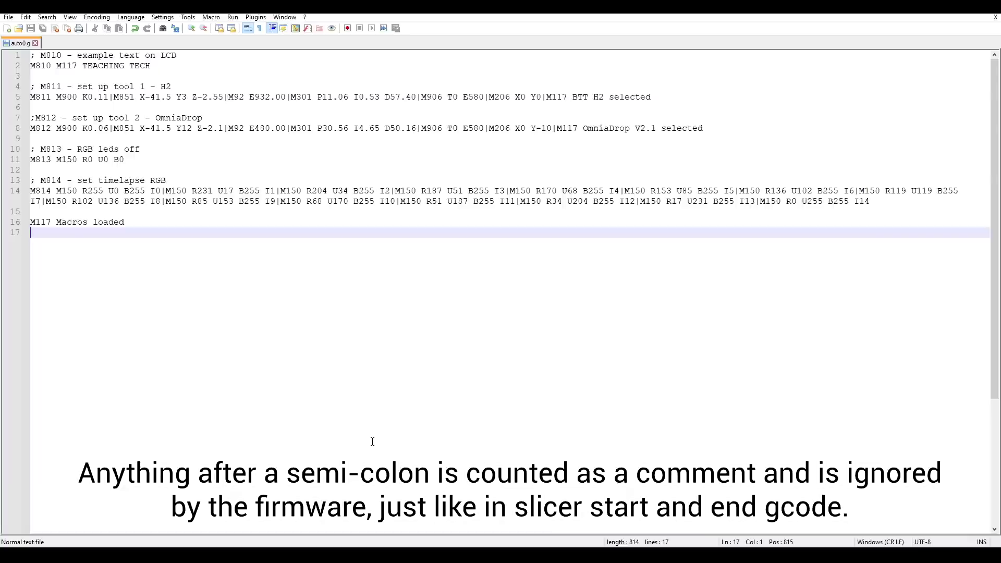
# Highlight the M810 comment, the M810 M117 TEACHING TECH line and the closing M117 Macros loaded line in auto0.g
pyautogui.moveTo(31, 56); pyautogui.dragTo(335, 63)
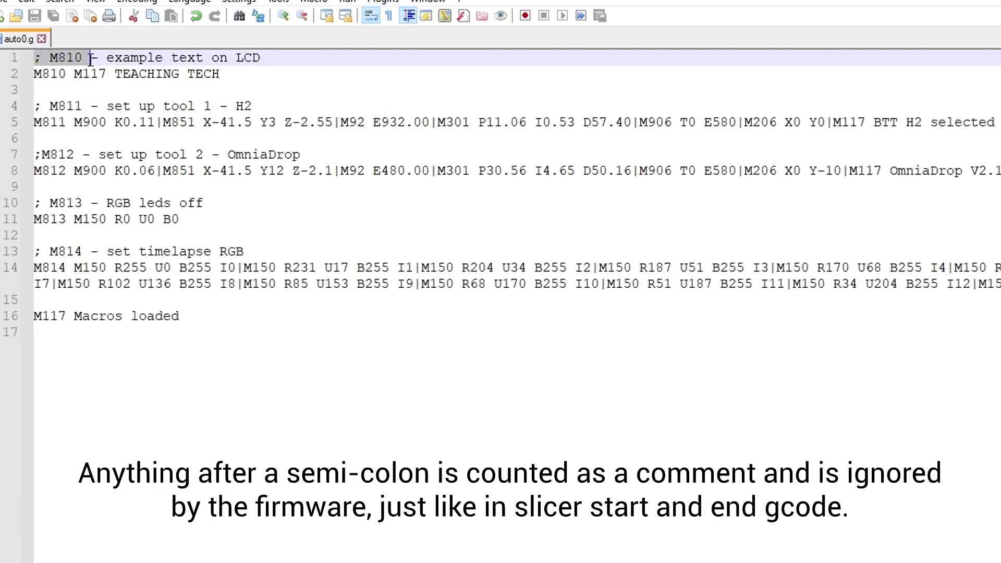
pyautogui.click(335, 63)
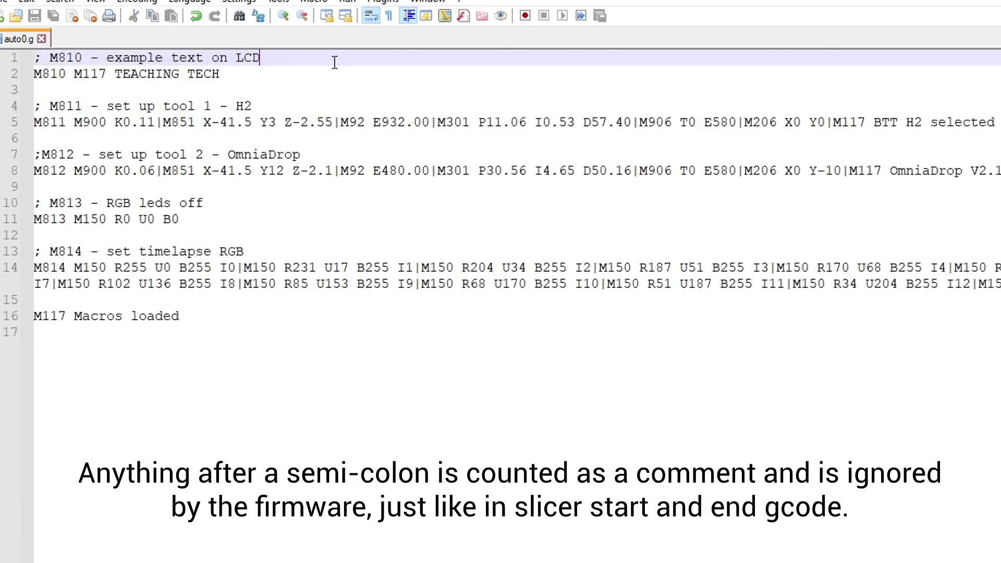
pyautogui.click(37, 76)
pyautogui.moveTo(34, 76); pyautogui.dragTo(220, 74)
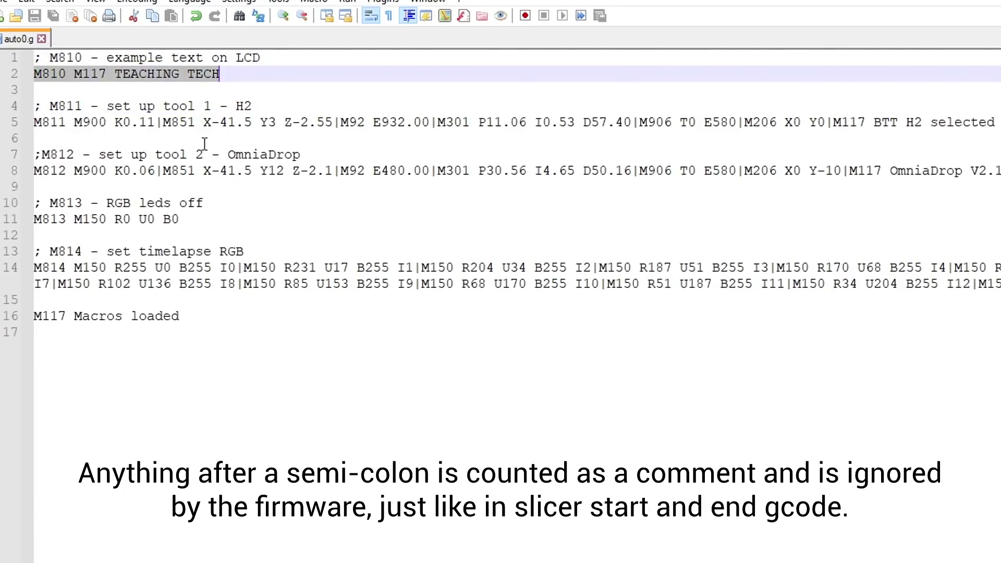
pyautogui.press('End')
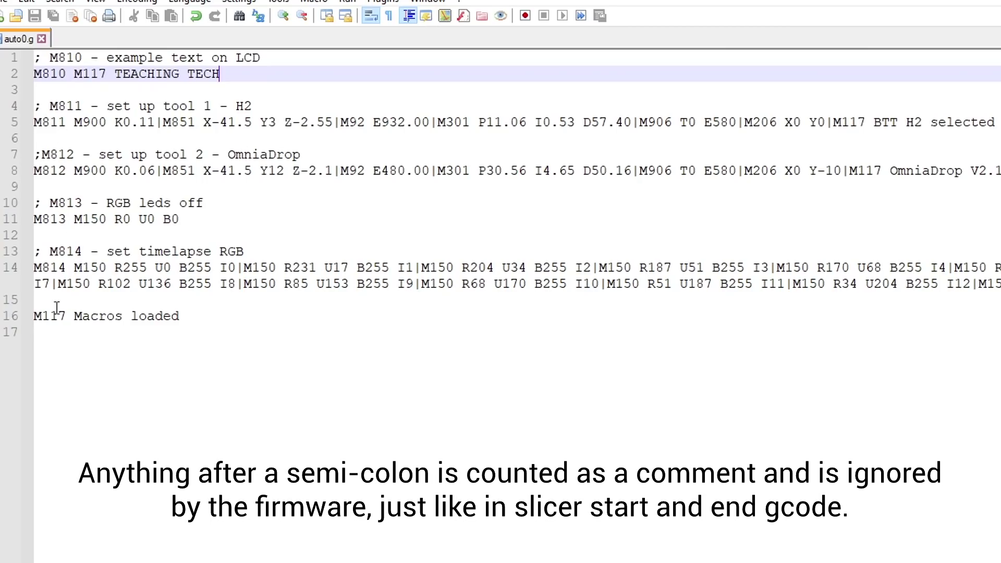
pyautogui.moveTo(34, 318); pyautogui.dragTo(284, 325)
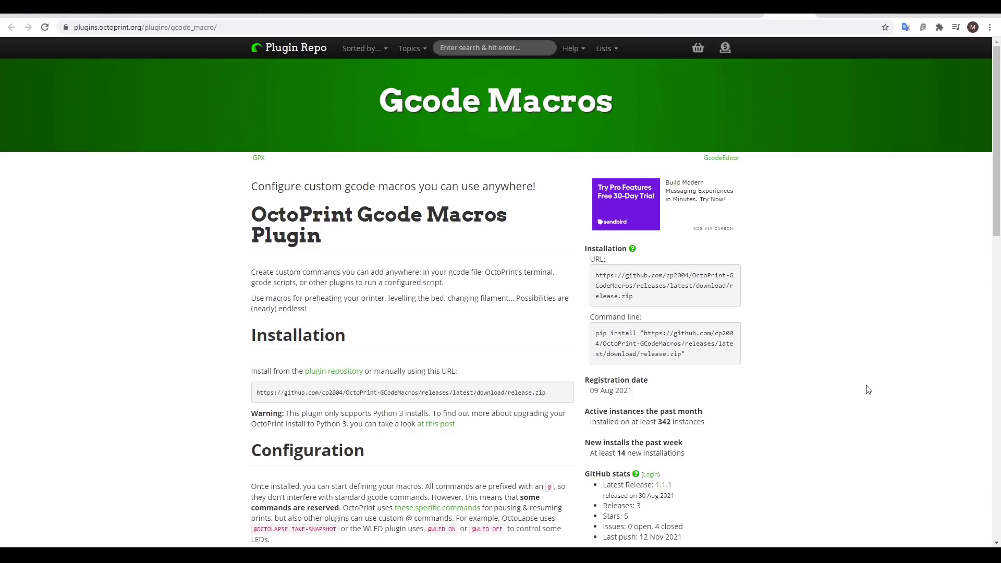
# Read through the configuration notes and pictures on the OctoPrint Gcode Macros plugin page
pyautogui.scroll(-6, 869, 390)
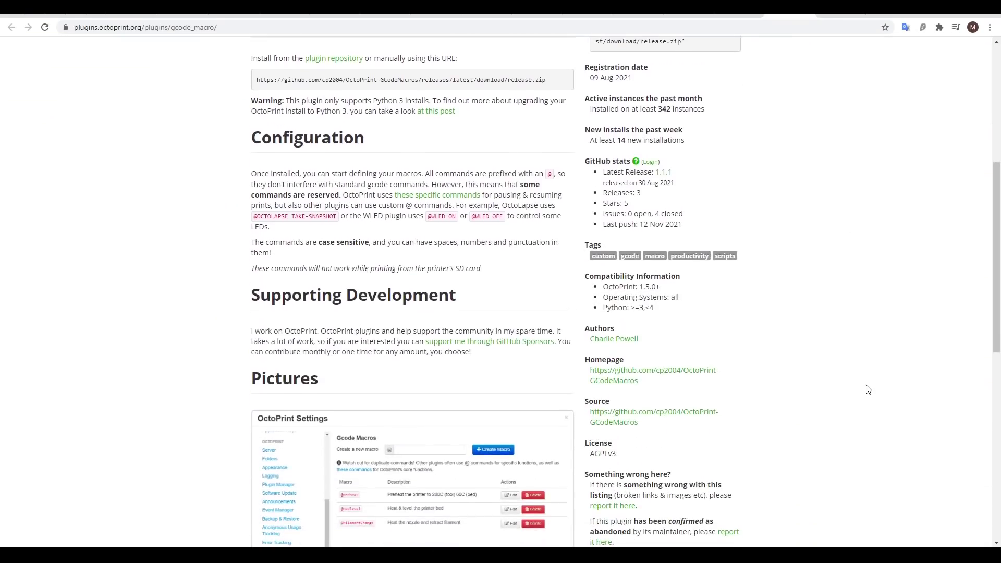
pyautogui.scroll(-6, 868, 390)
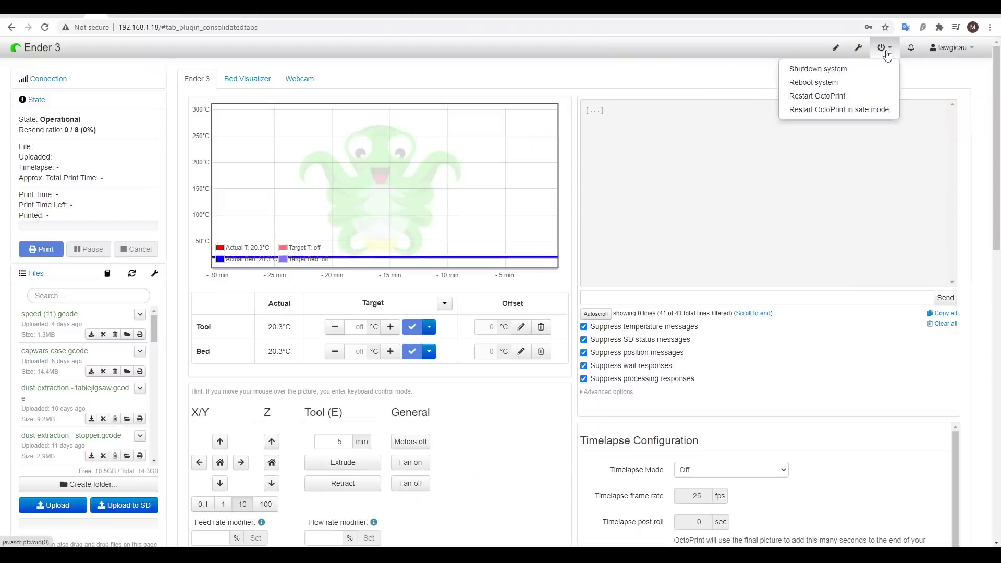
# Shut down the Raspberry Pi system from OctoPrint and confirm the shutdown
pyautogui.click(838, 69)
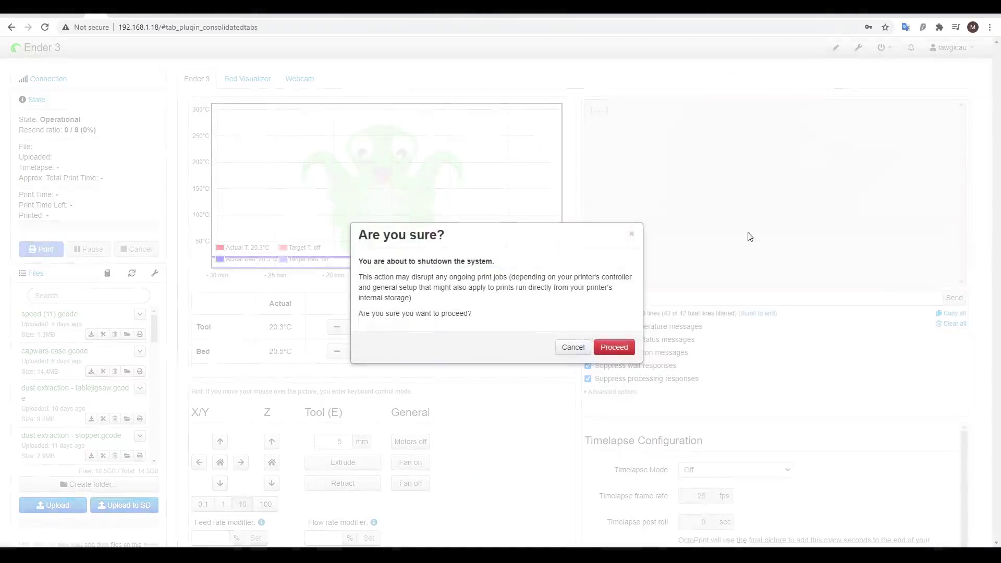
pyautogui.click(629, 346)
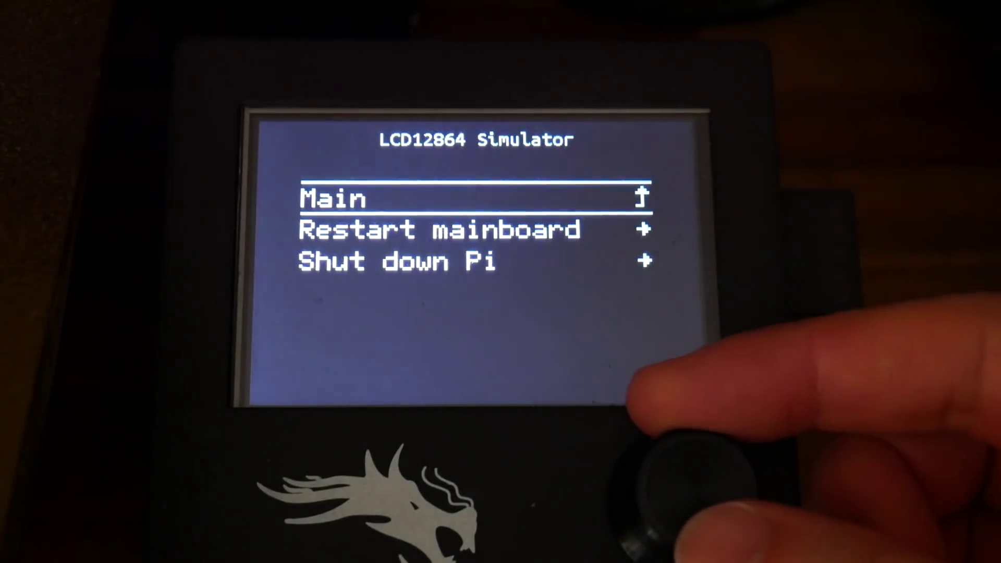
pyautogui.scroll(-1, 683, 485)
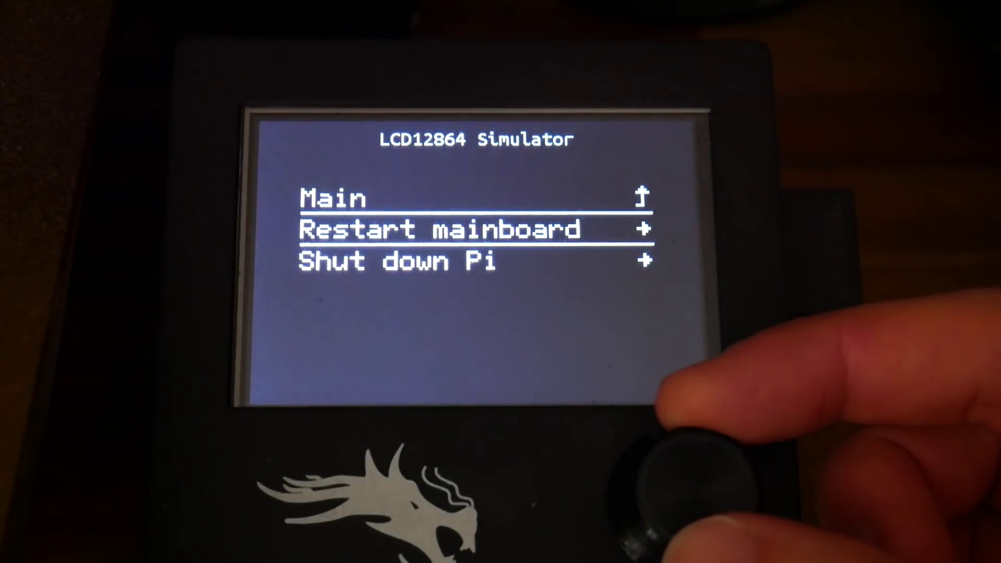
pyautogui.scroll(-1, 683, 485)
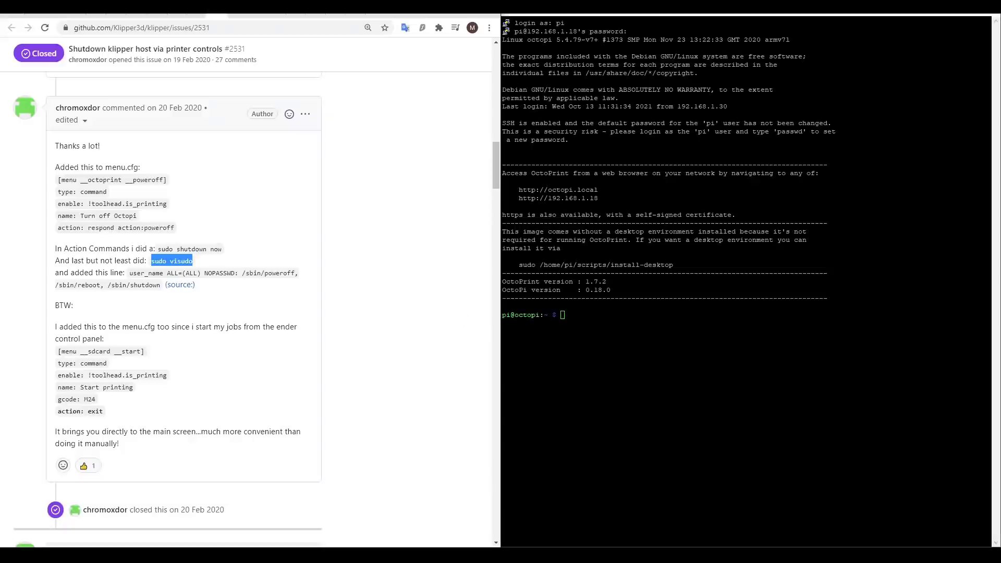
# Switch to the SSH terminal and run sudo visudo to open the sudoers file
pyautogui.hotkey('alt', 'Tab')
pyautogui.write('sudo visudo')
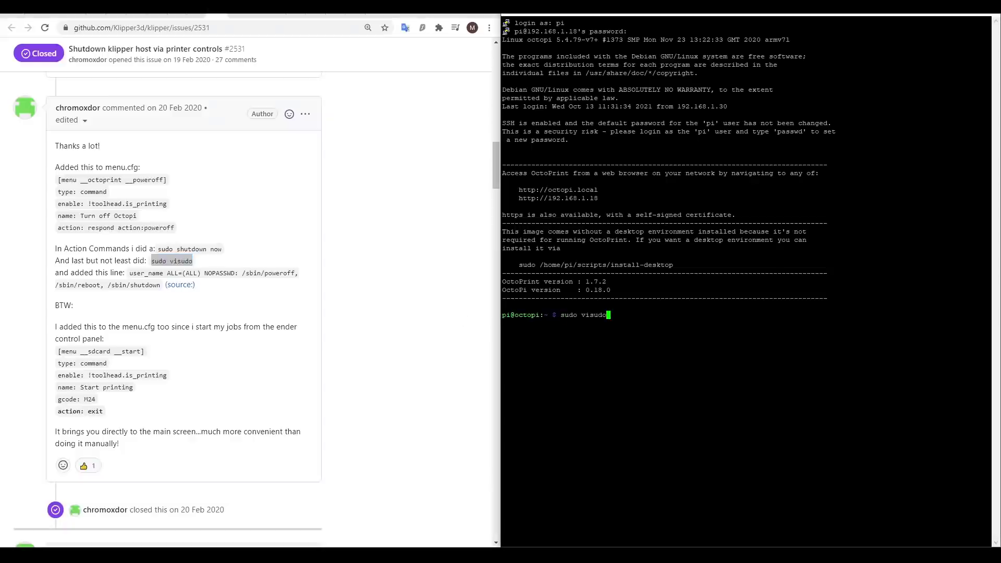
pyautogui.press('Return')
pyautogui.press('Return')
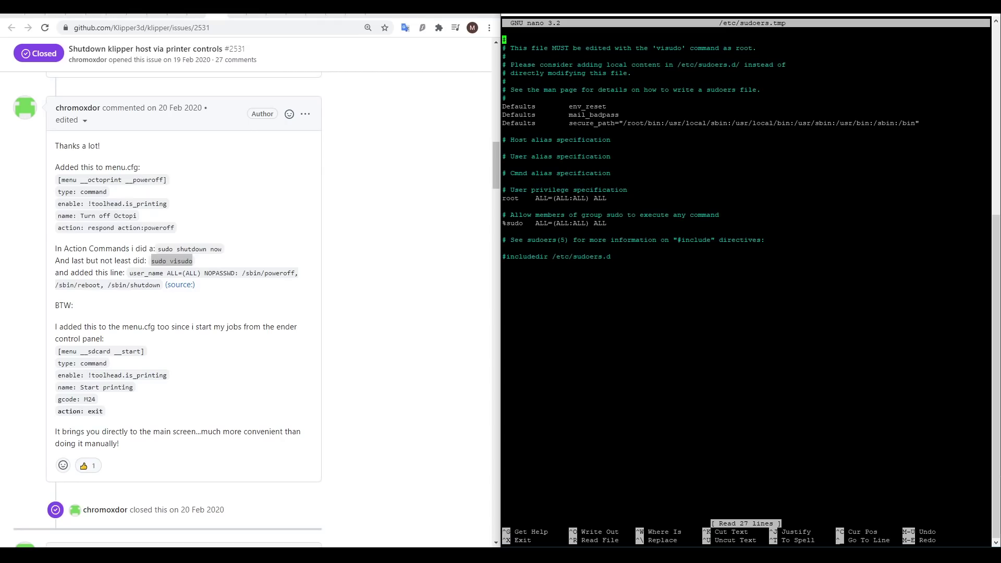
# Copy the user_name NOPASSWD line for /sbin/poweroff, /sbin/reboot and /sbin/shutdown from the GitHub comment and add it below #includedir in the sudoers file
pyautogui.press('Down')
pyautogui.press('Down')
pyautogui.press('Down')
pyautogui.press('Down')
pyautogui.press('Down')
pyautogui.press('Down')
pyautogui.press('Down')
pyautogui.press('Down')
pyautogui.press('Down')
pyautogui.press('Down')
pyautogui.press('Down')
pyautogui.press('Down')
pyautogui.press('Down')
pyautogui.press('Down')
pyautogui.press('Down')
pyautogui.press('Down')
pyautogui.press('Down')
pyautogui.press('Down')
pyautogui.press('Down')
pyautogui.press('Down')
pyautogui.moveTo(130, 273); pyautogui.dragTo(161, 286)
pyautogui.hotkey('ctrl', 'c')
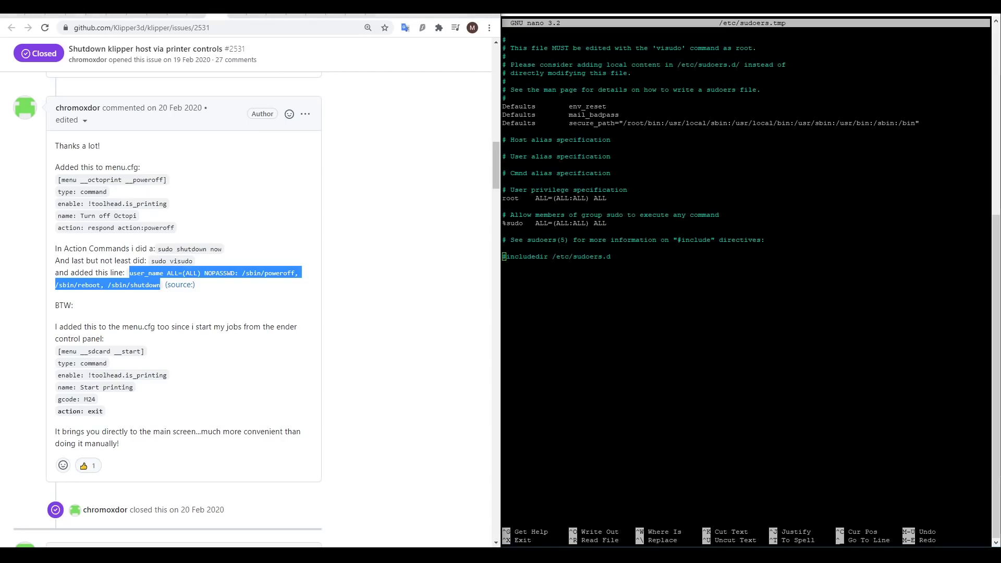
pyautogui.scroll(-1, 167, 310)
pyautogui.hotkey('alt', 'Tab')
pyautogui.press('End')
pyautogui.press('Return')
pyautogui.press('Return')
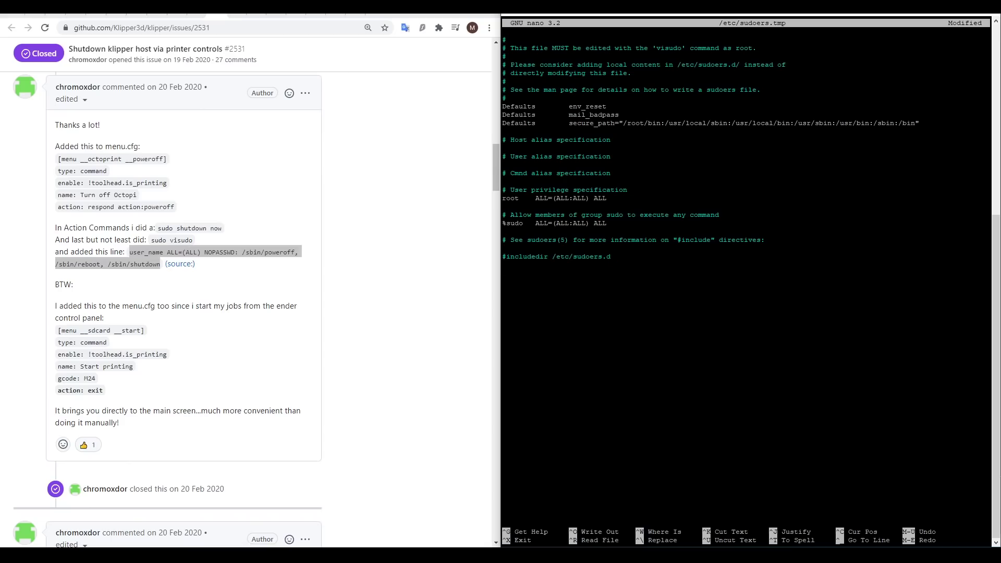
pyautogui.press('shift+Insert')
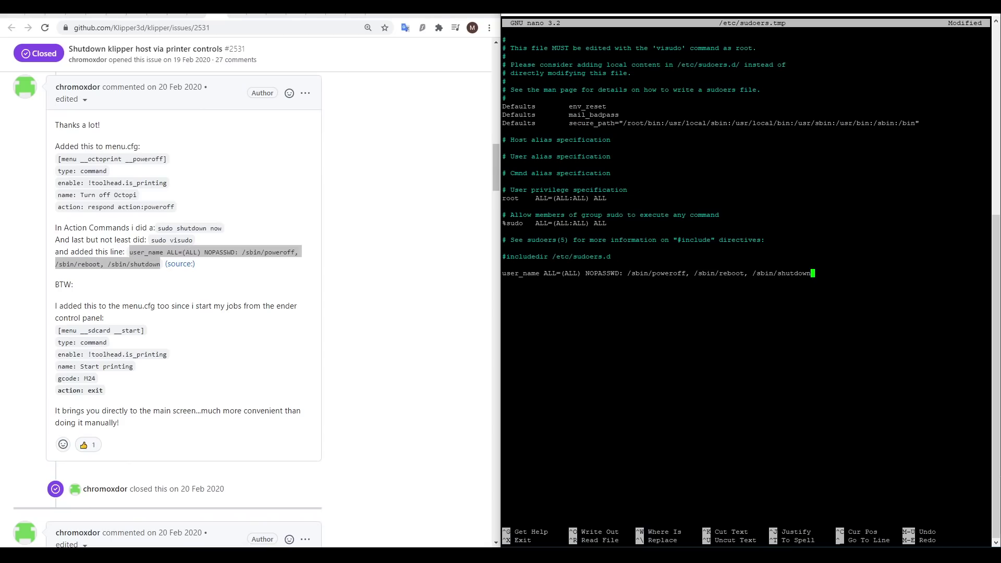
# Save the modified sudoers file under its existing name and exit nano
pyautogui.hotkey('ctrl', 'x')
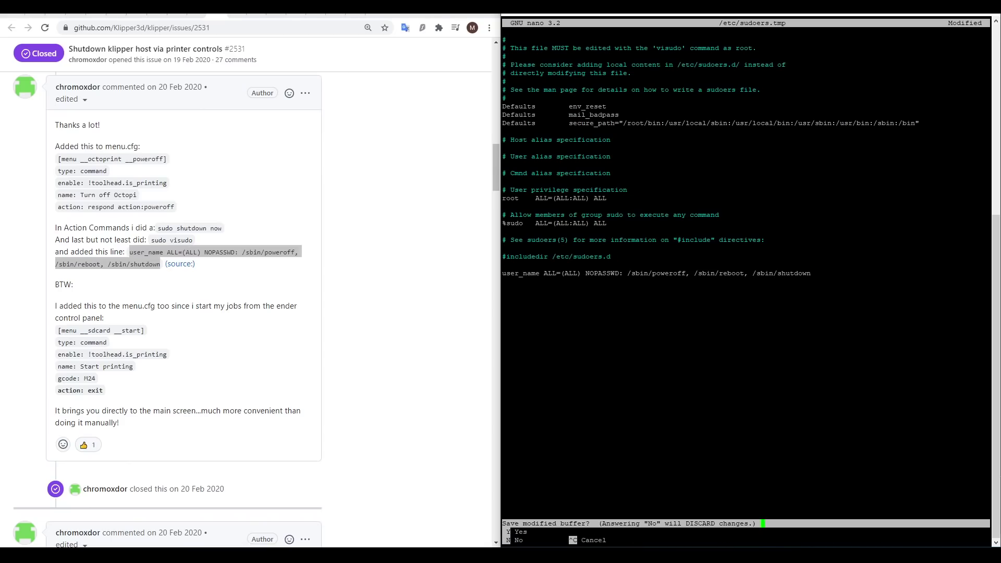
pyautogui.press('y')
pyautogui.press('Return')
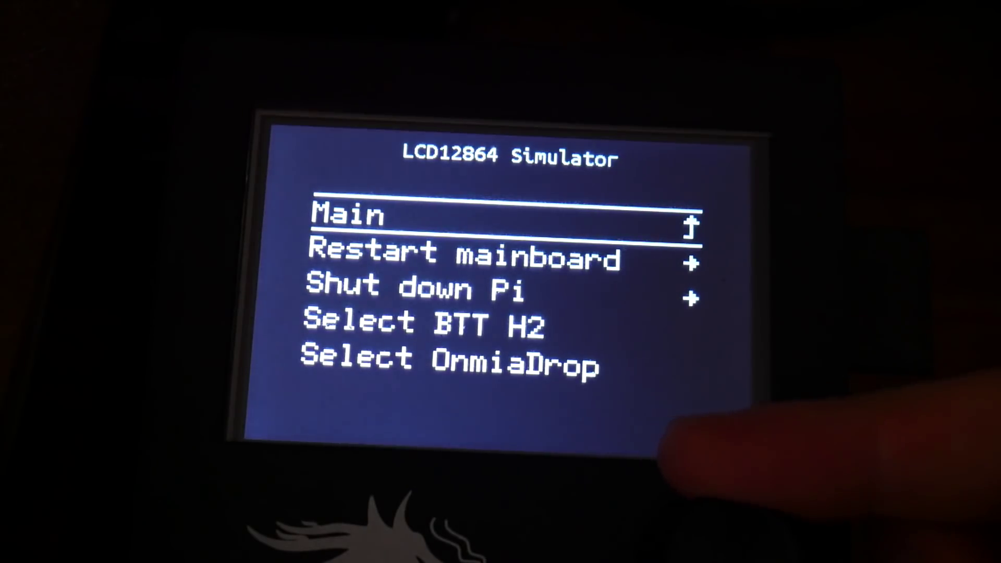
pyautogui.scroll(-3, 501, 287)
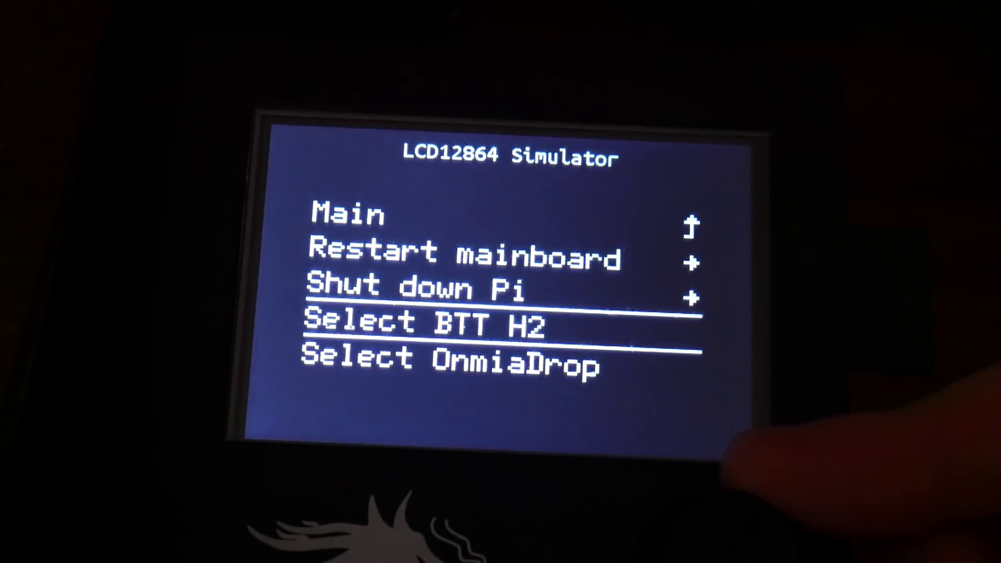
pyautogui.scroll(-1, 501, 344)
pyautogui.press('Return')
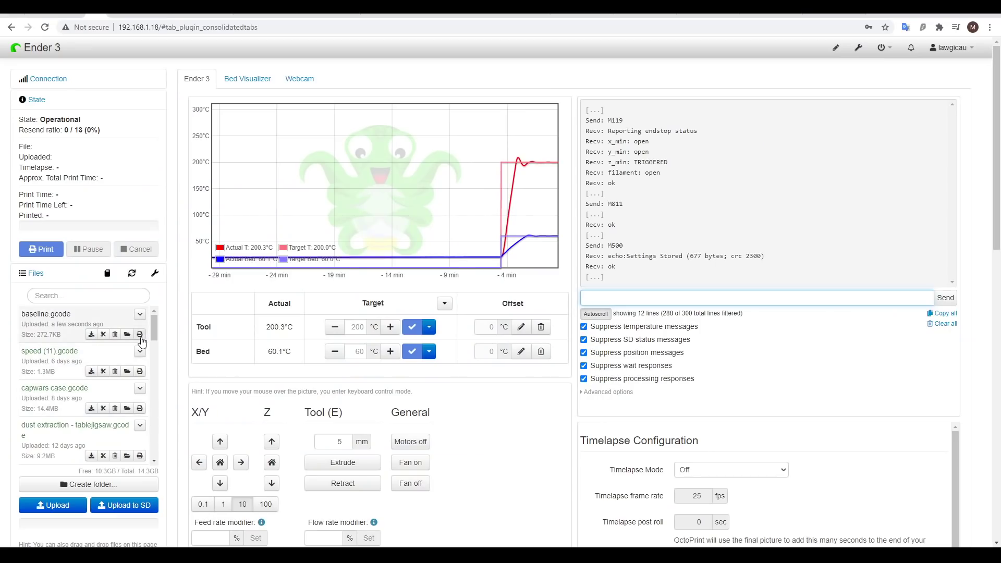
# Start printing the uploaded baseline.gcode file in OctoPrint
pyautogui.click(140, 336)
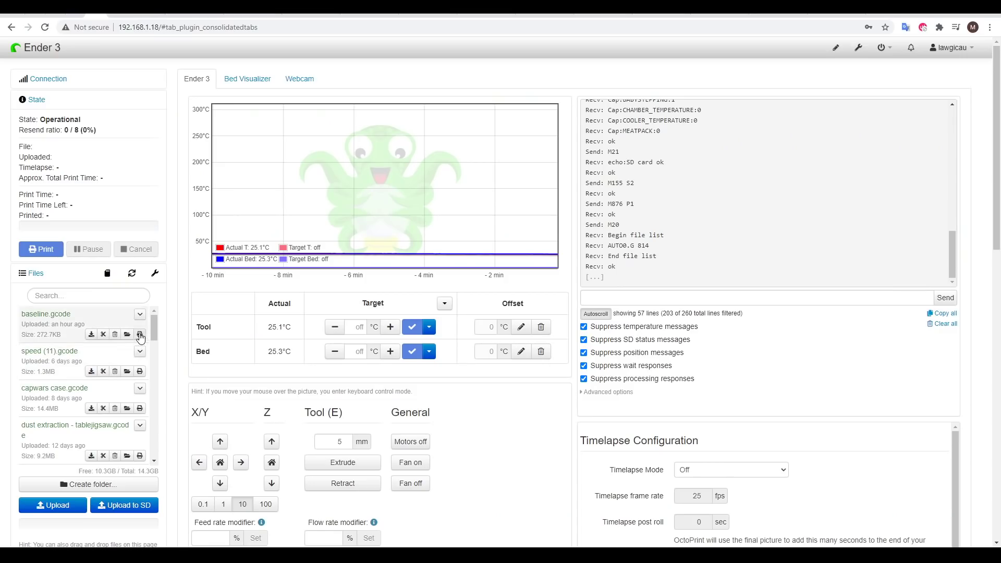
pyautogui.click(140, 335)
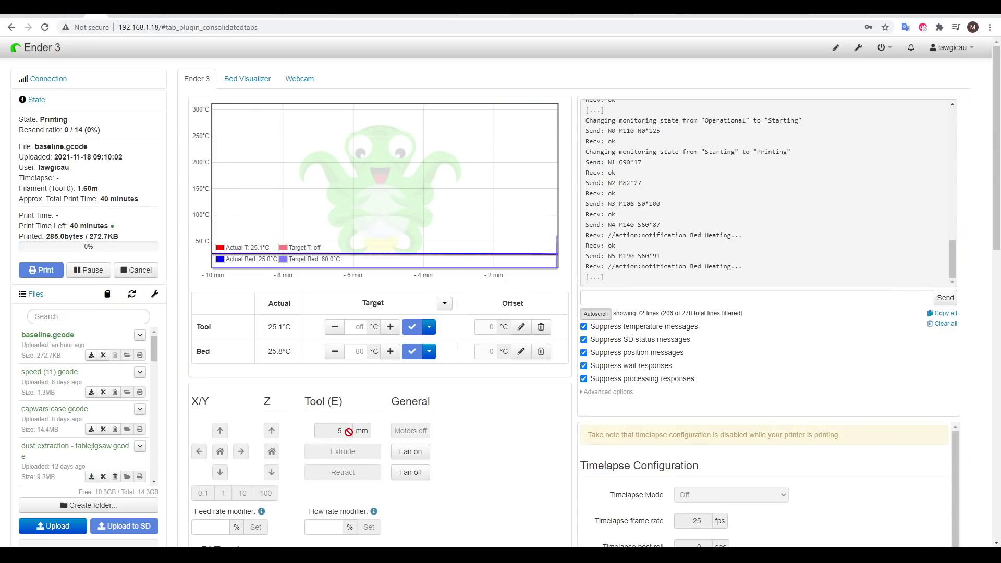
pyautogui.scroll(-7, 348, 432)
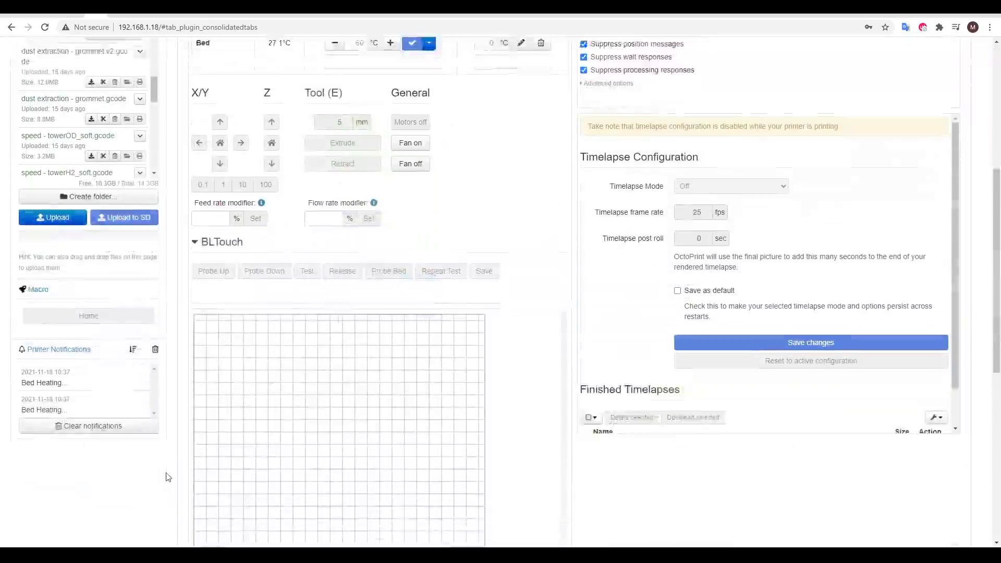